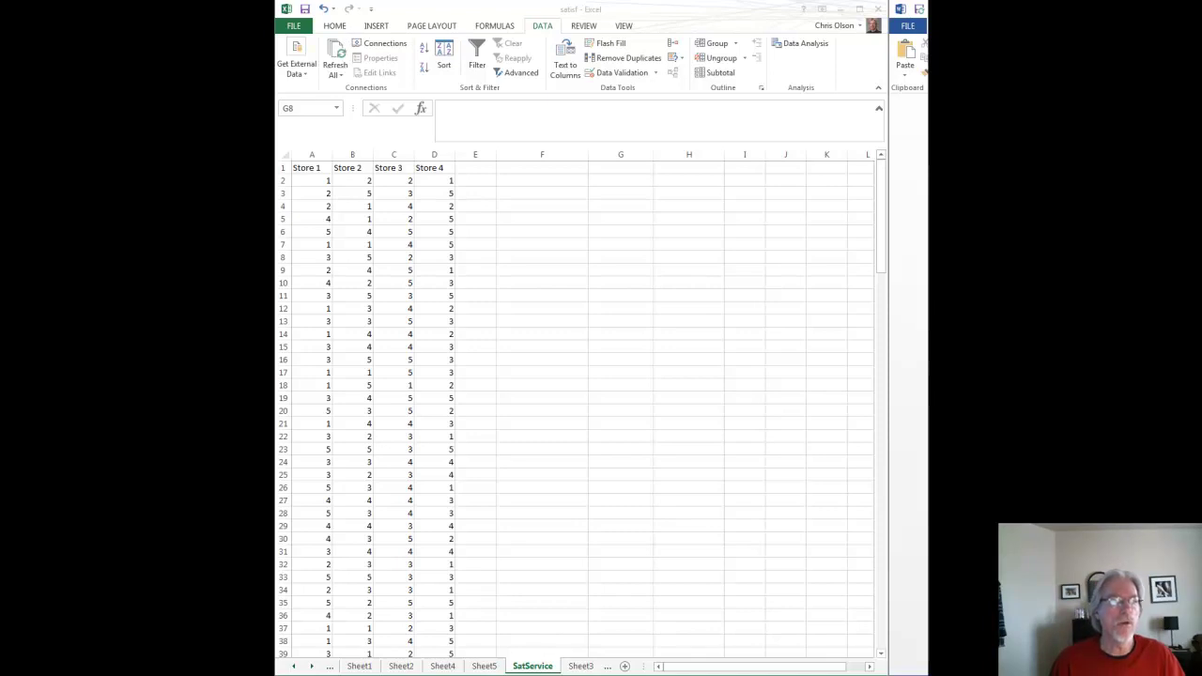
Step: Focus the workbook and select empty cell F9 beside the store data
{"action": "left_click", "coordinate": [316, 180]}
{"action": "left_click", "coordinate": [317, 180]}
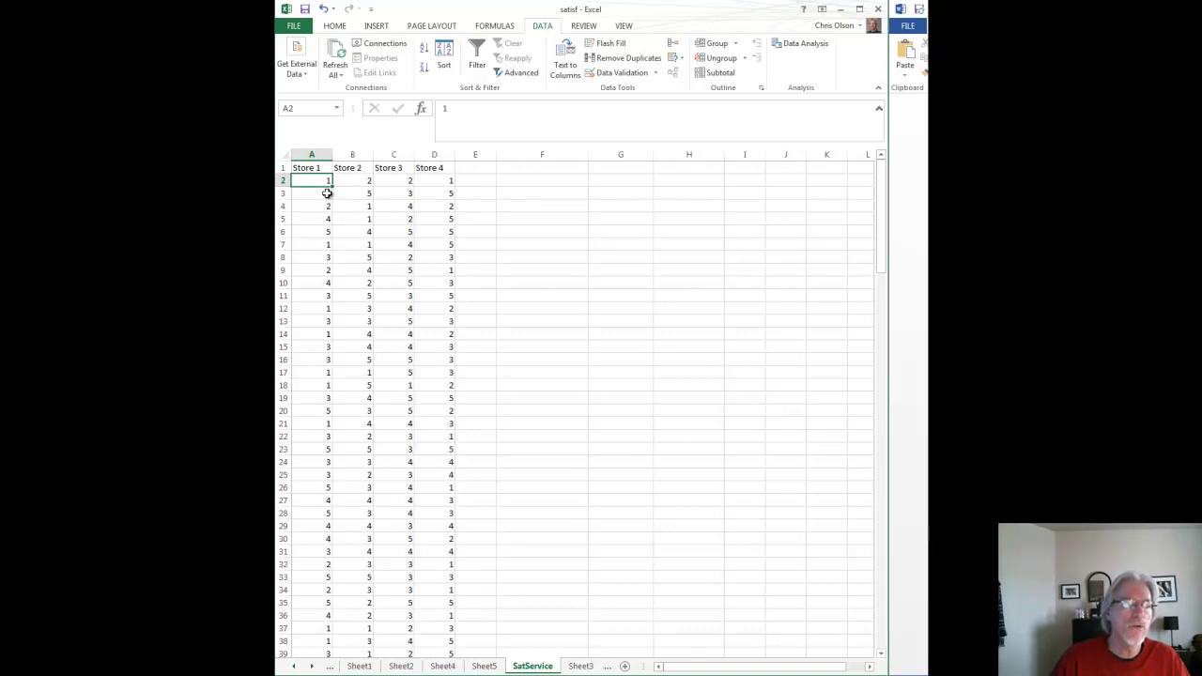
{"action": "left_click", "coordinate": [575, 243]}
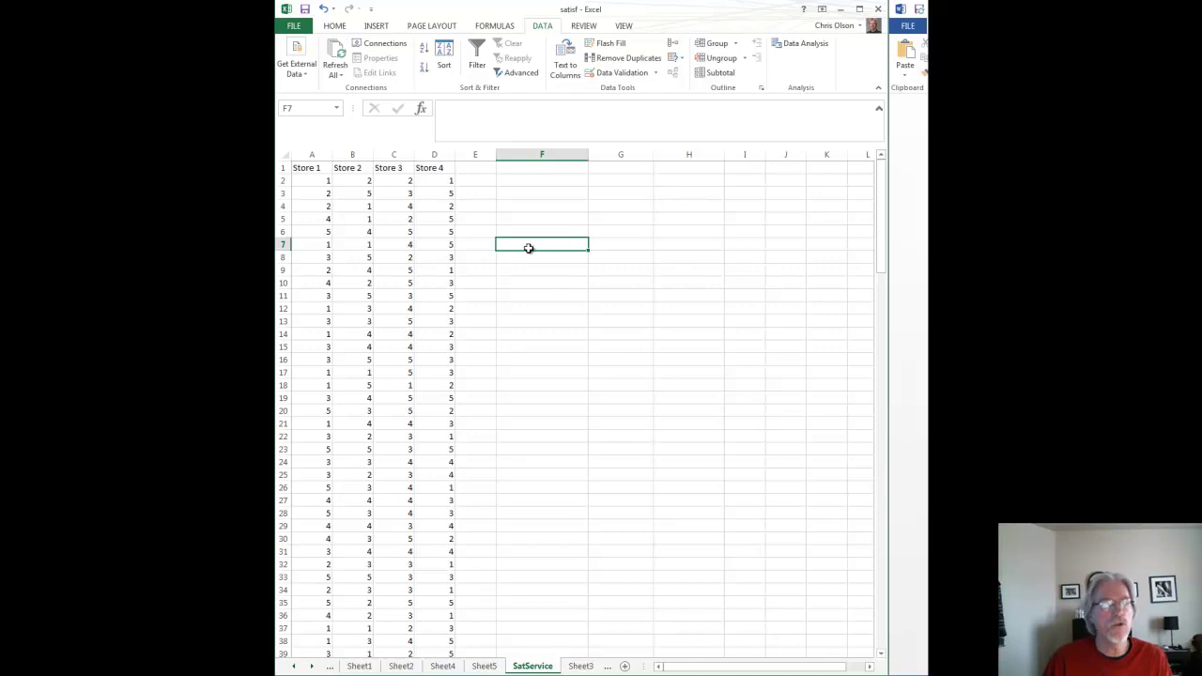
{"action": "left_click", "coordinate": [546, 271]}
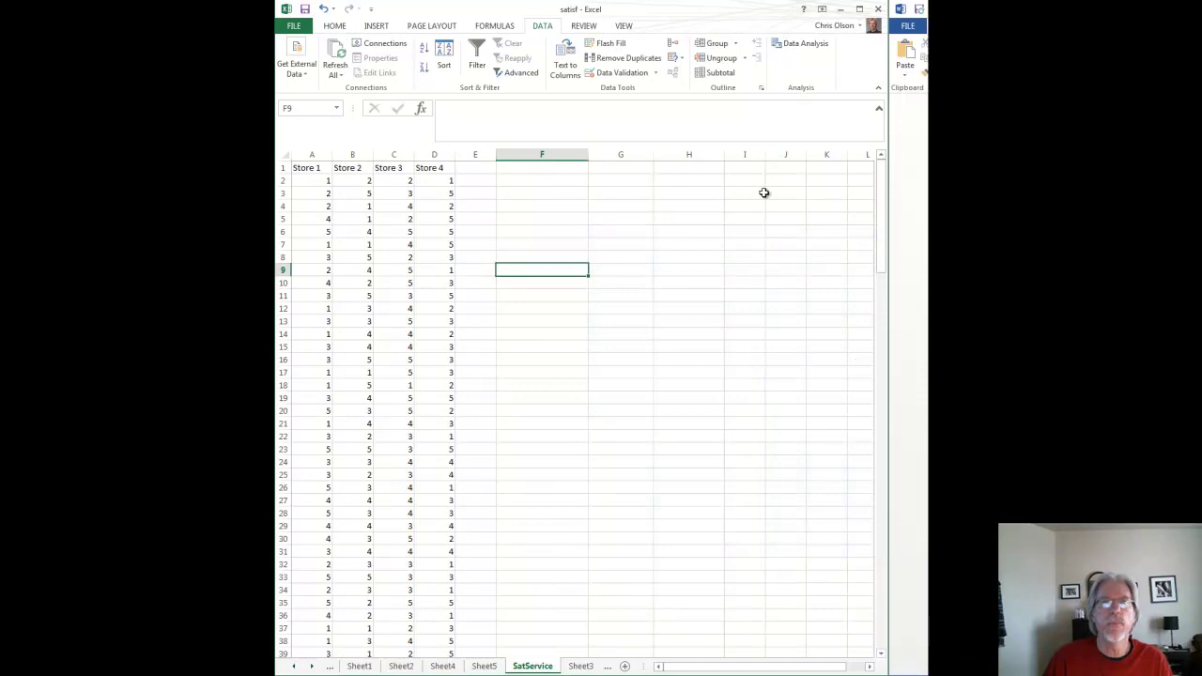
Step: Choose t-Test: Two-Sample Assuming Equal Variances from the Data Analysis tools
{"action": "left_click", "coordinate": [807, 45]}
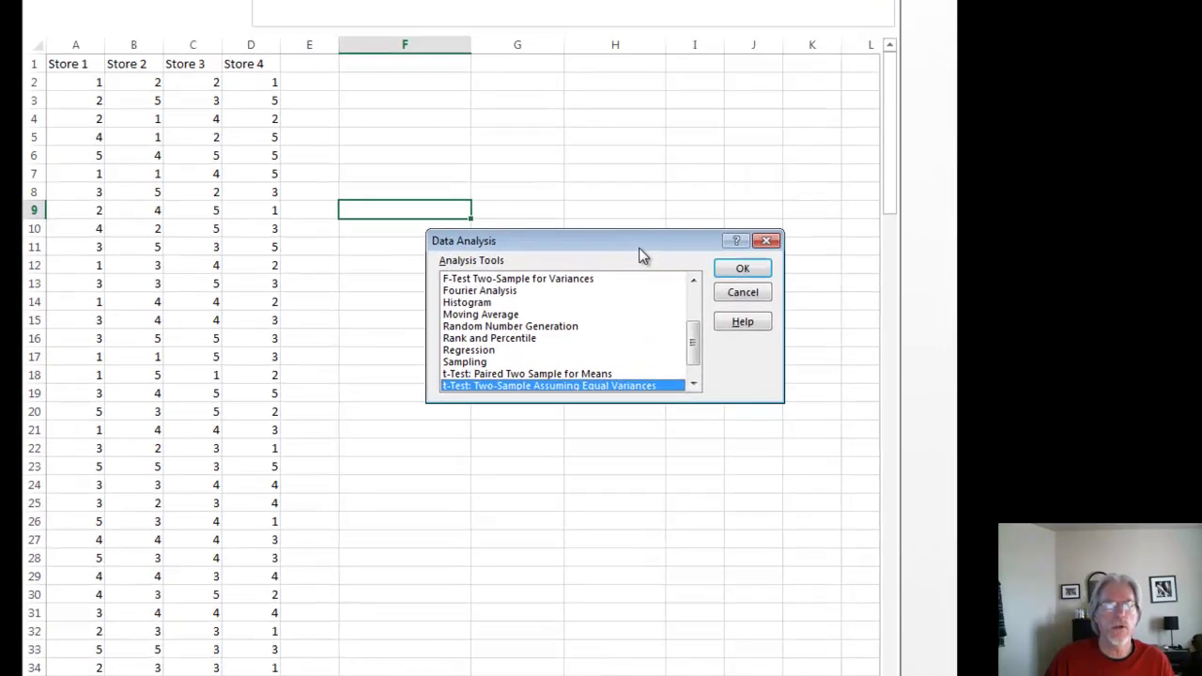
{"action": "left_click_drag", "start_coordinate": [633, 243], "coordinate": [634, 251]}
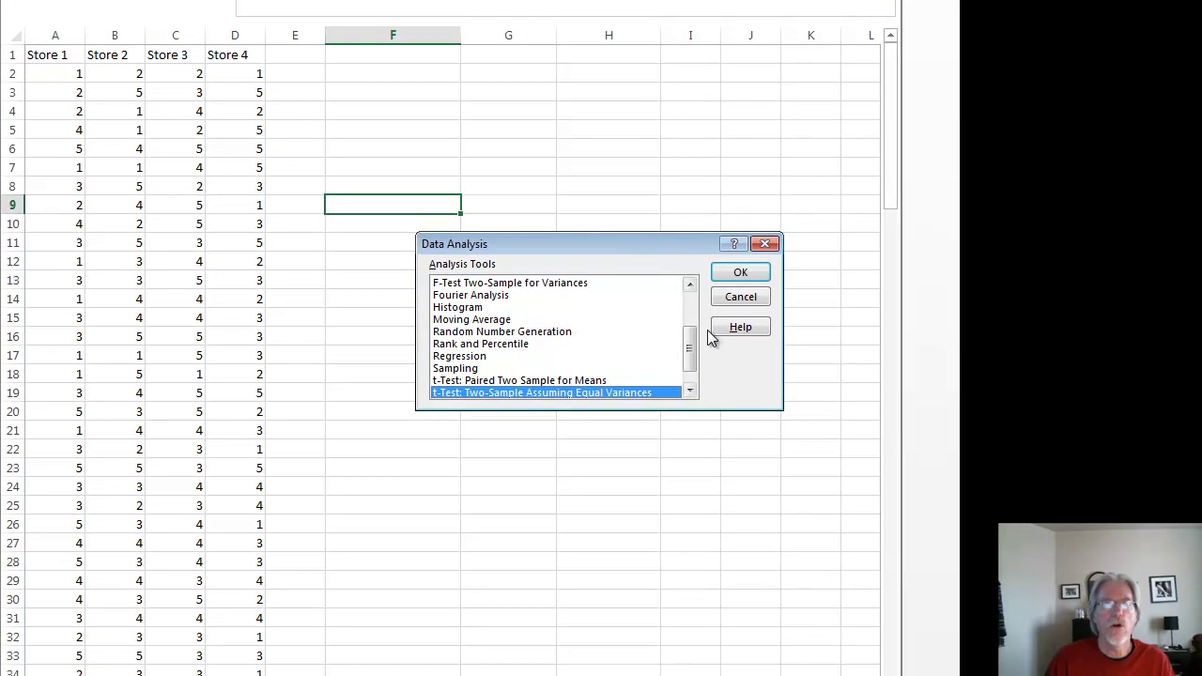
{"action": "mouse_move", "coordinate": [689, 346]}
{"action": "left_mouse_down"}
{"action": "mouse_move", "coordinate": [695, 295]}
{"action": "mouse_move", "coordinate": [695, 344]}
{"action": "left_mouse_up"}
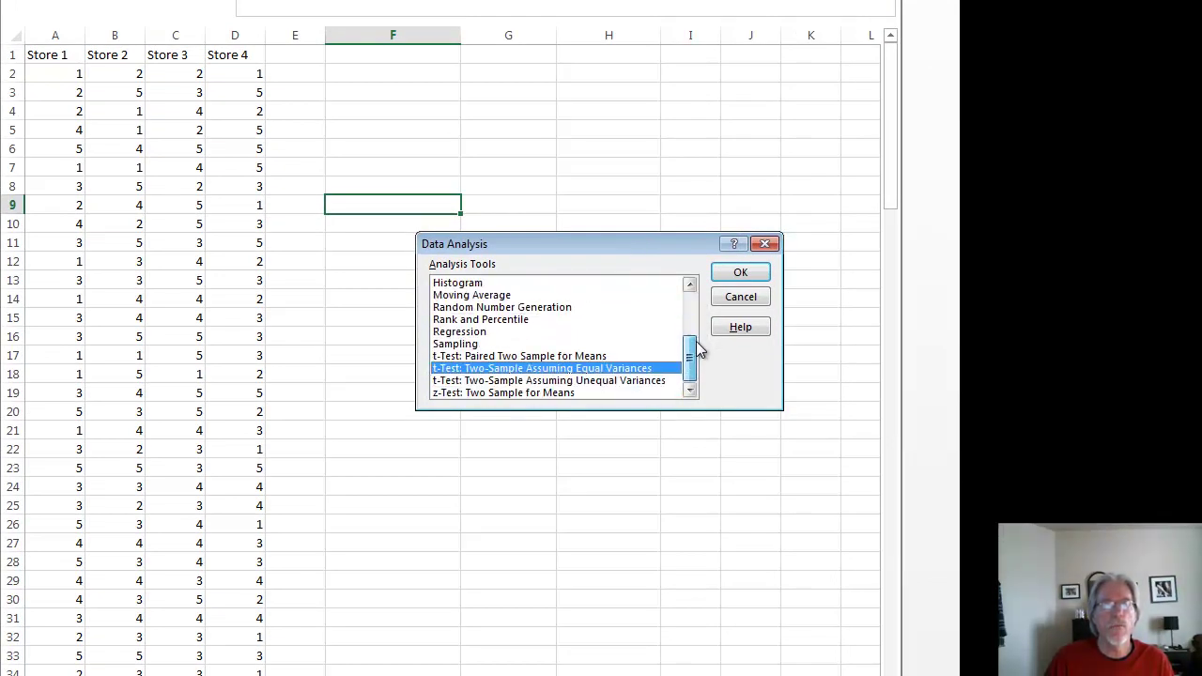
{"action": "left_click", "coordinate": [588, 382]}
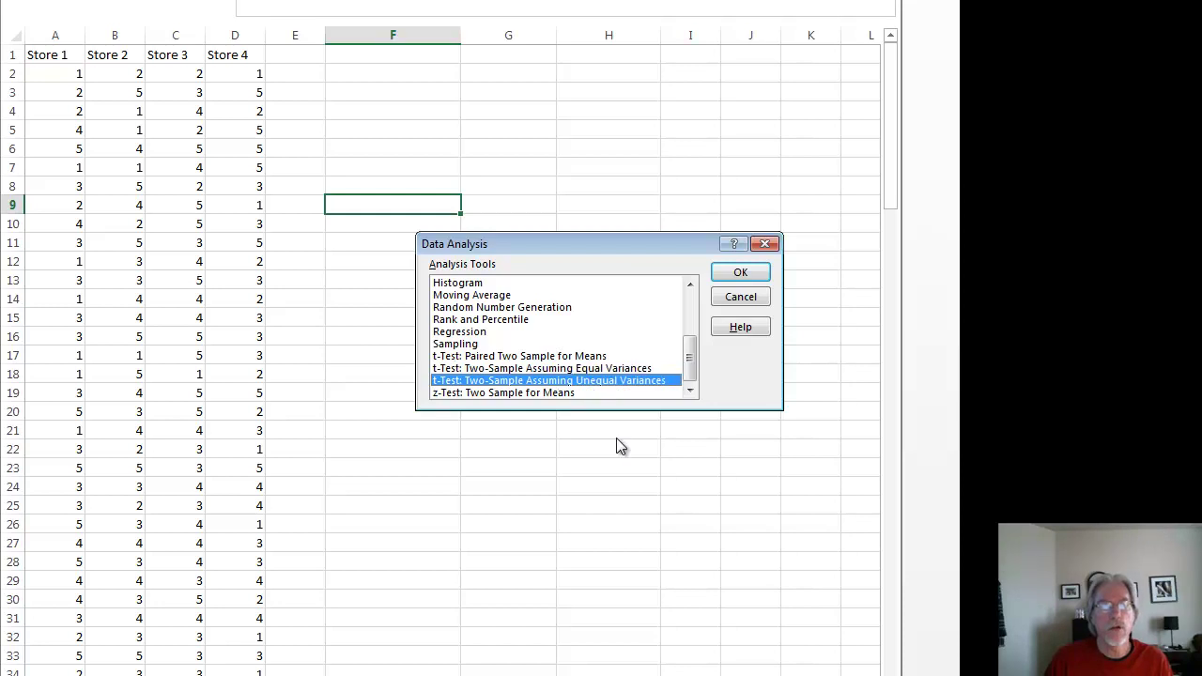
{"action": "left_click", "coordinate": [605, 370]}
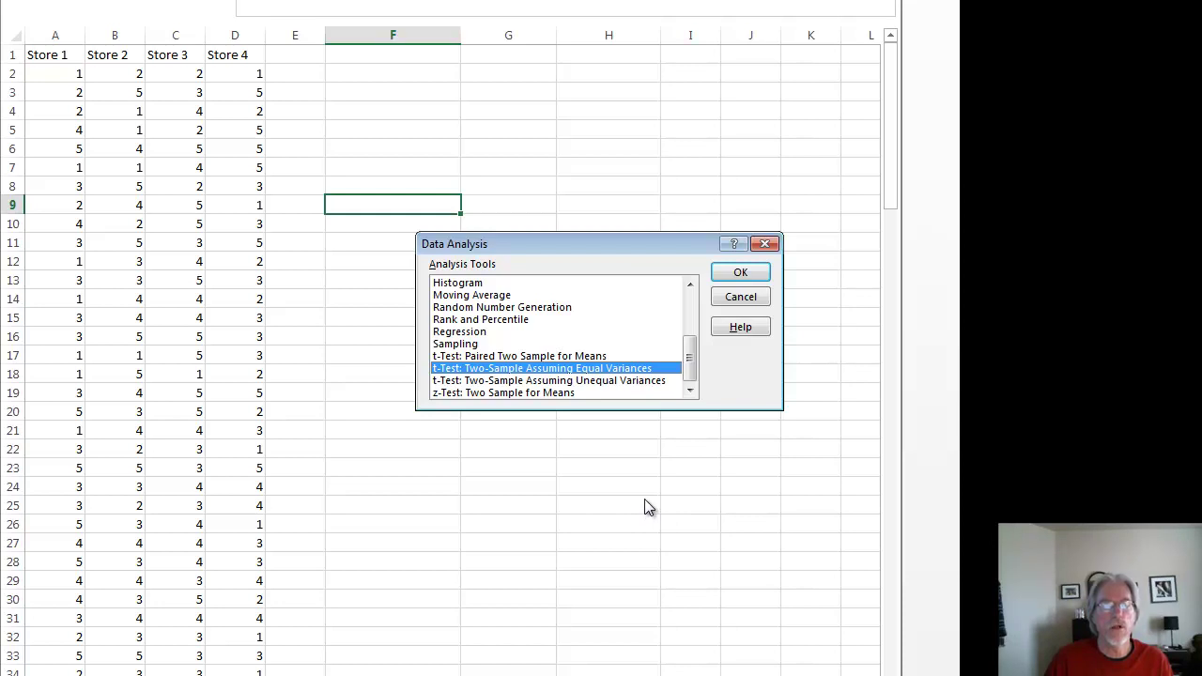
{"action": "left_click", "coordinate": [738, 273]}
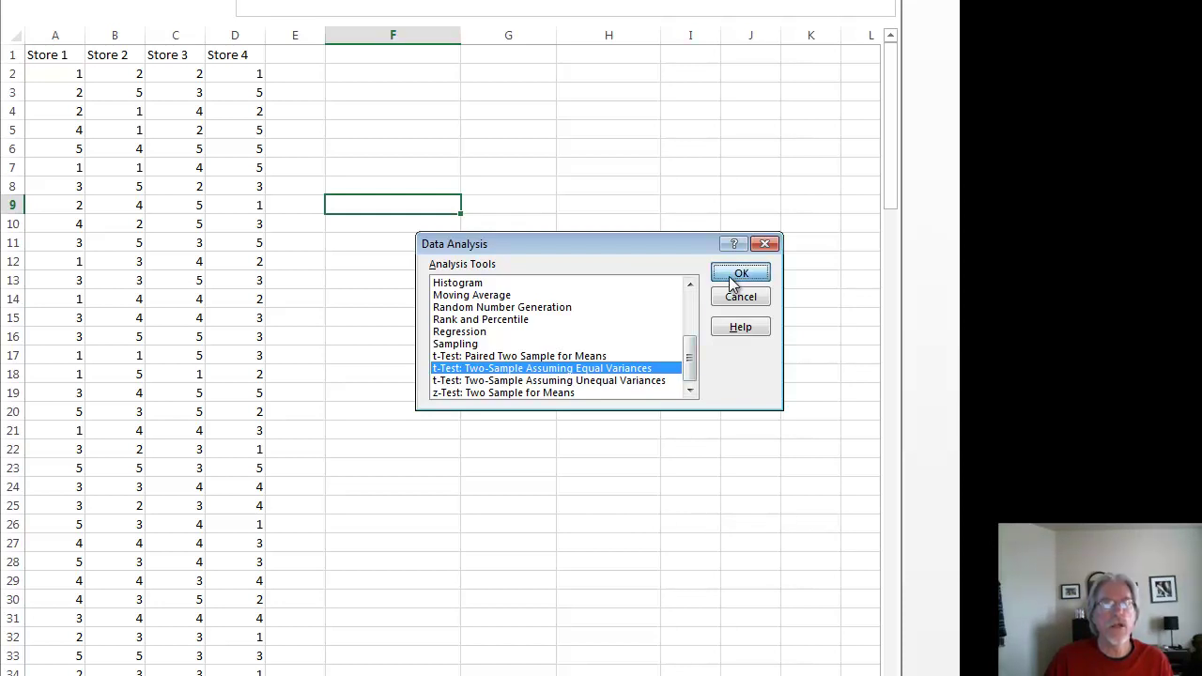
Step: Clear the old variable and output ranges and set alpha to 0.05
{"action": "key", "text": "Delete"}
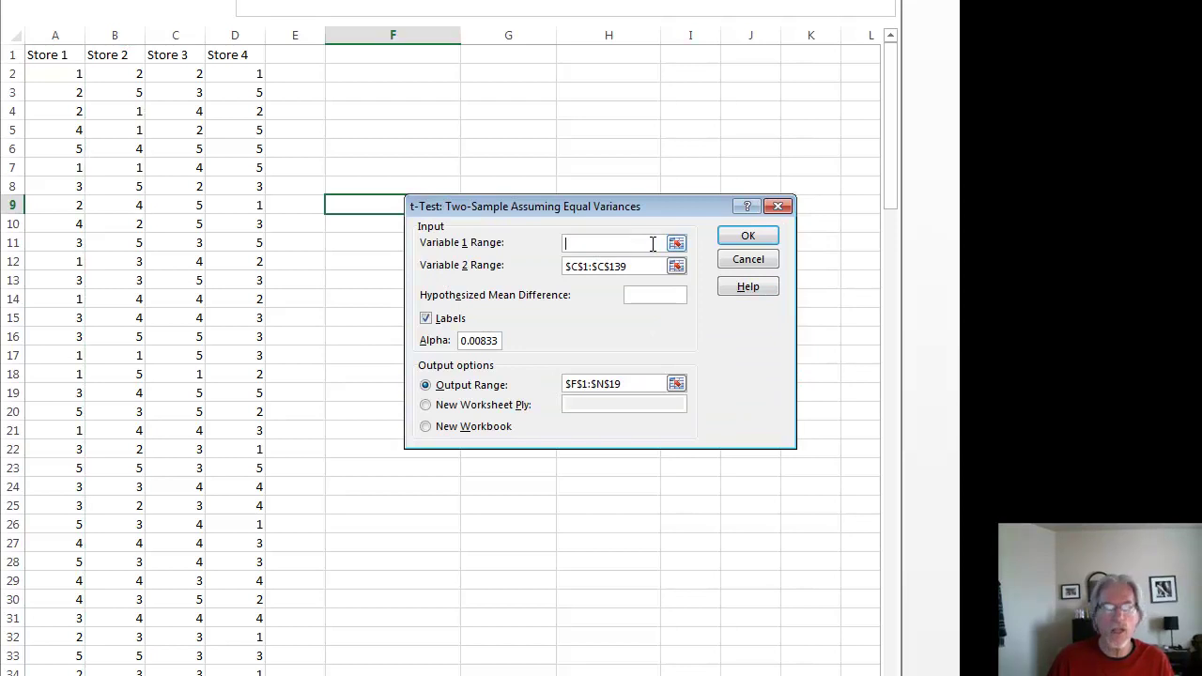
{"action": "left_click", "coordinate": [612, 266]}
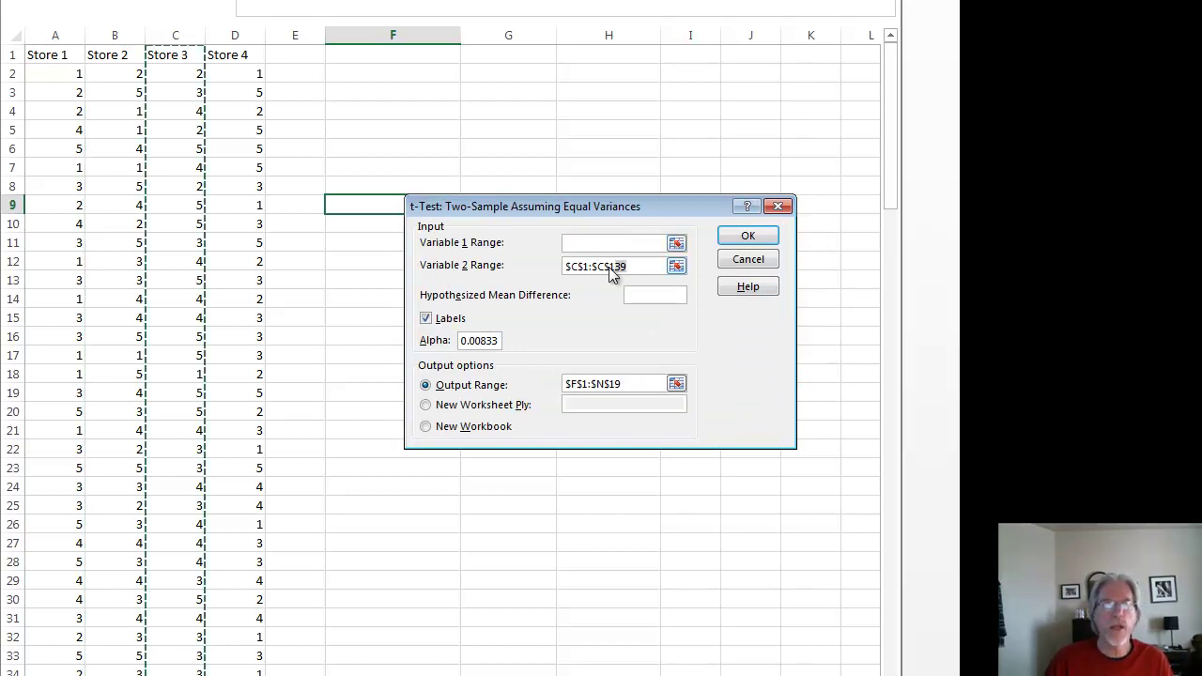
{"action": "key", "text": "shift+Home"}
{"action": "key", "text": "Delete"}
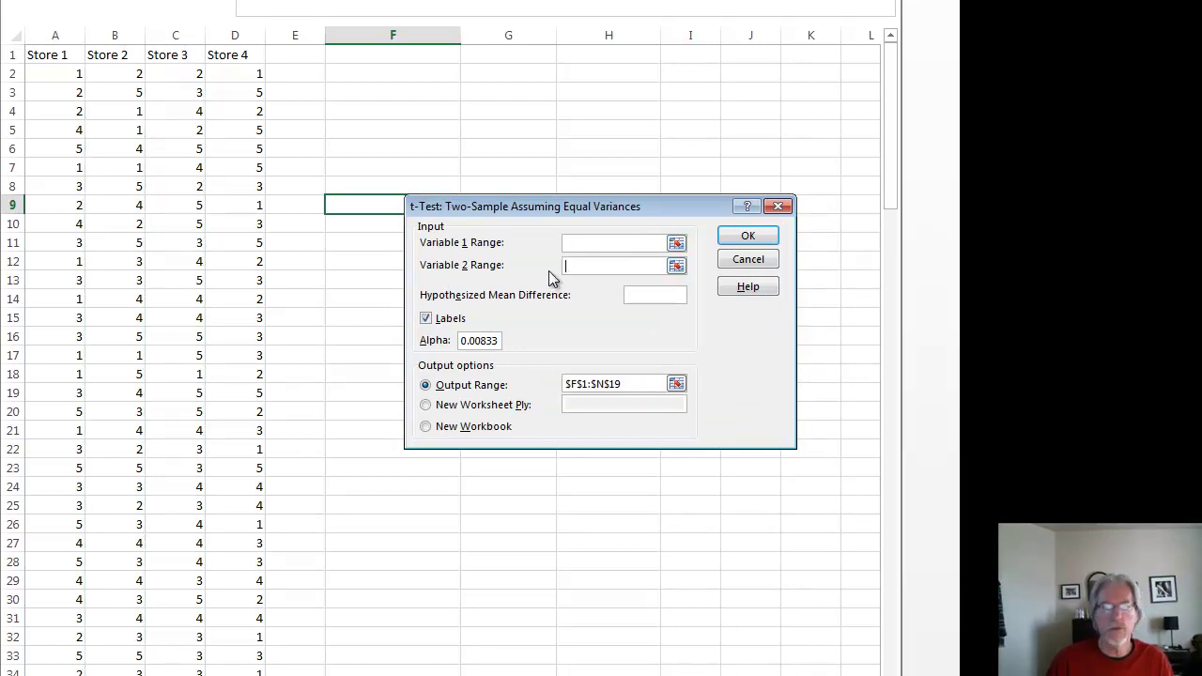
{"action": "left_click_drag", "start_coordinate": [631, 382], "coordinate": [566, 387]}
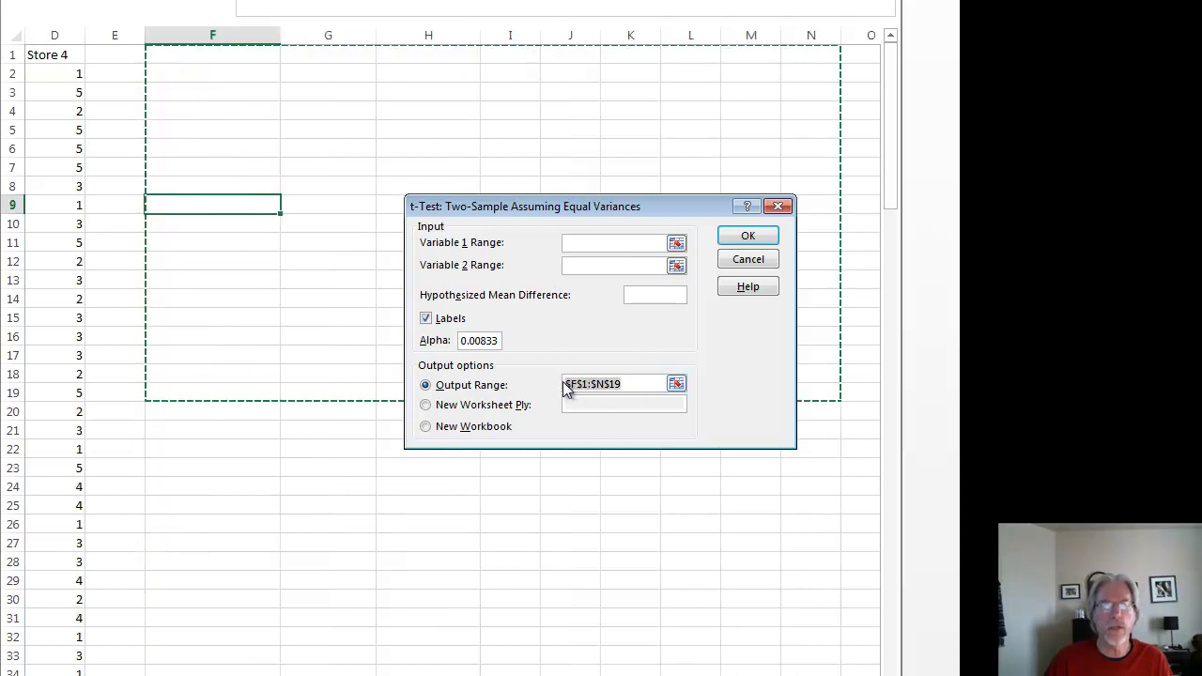
{"action": "key", "text": "Delete"}
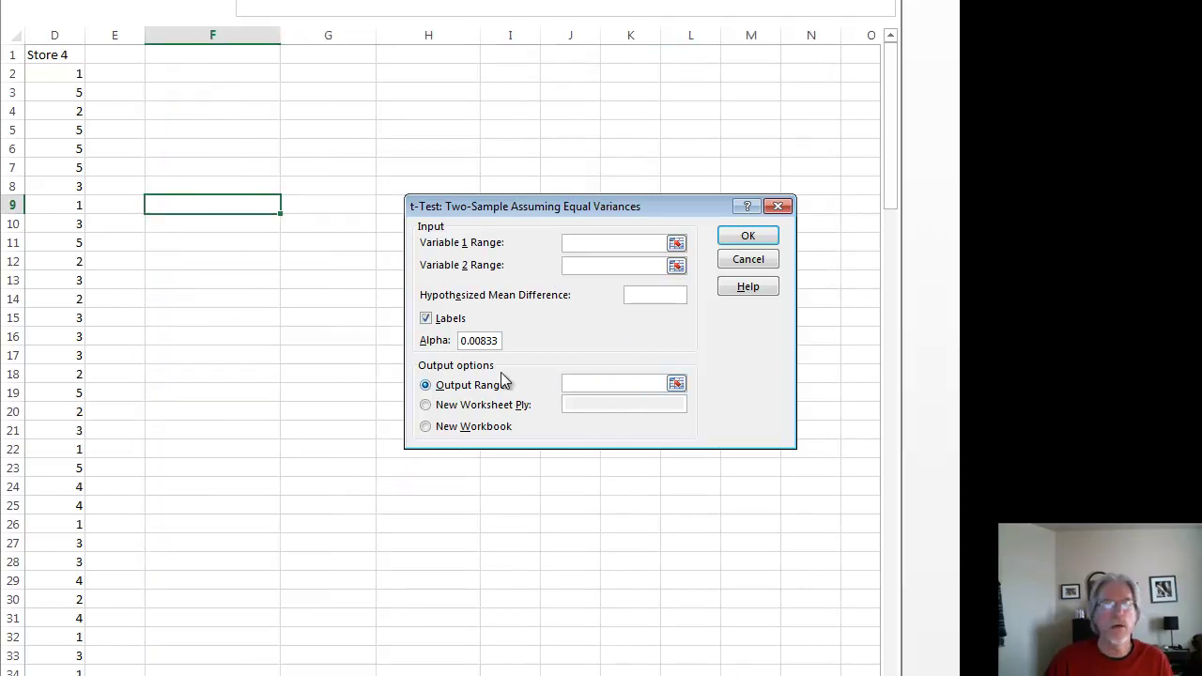
{"action": "key", "text": "BackSpace"}
{"action": "key", "text": "BackSpace"}
{"action": "key", "text": "BackSpace"}
{"action": "key", "text": "BackSpace"}
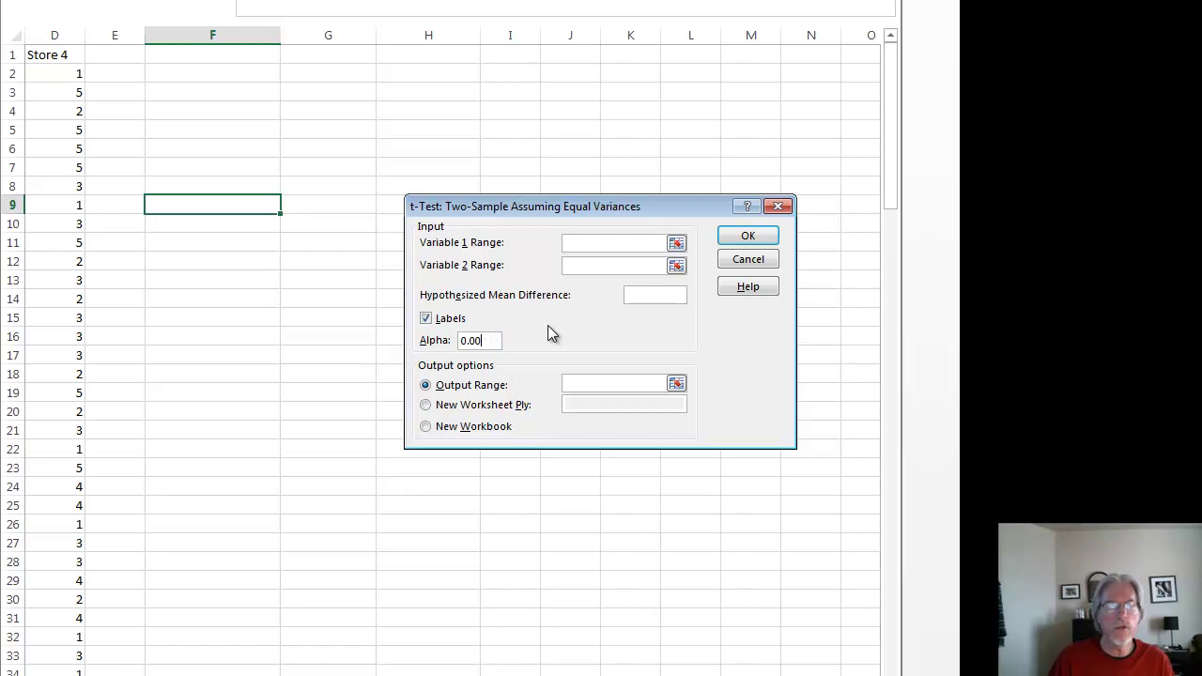
{"action": "type", "text": "5"}
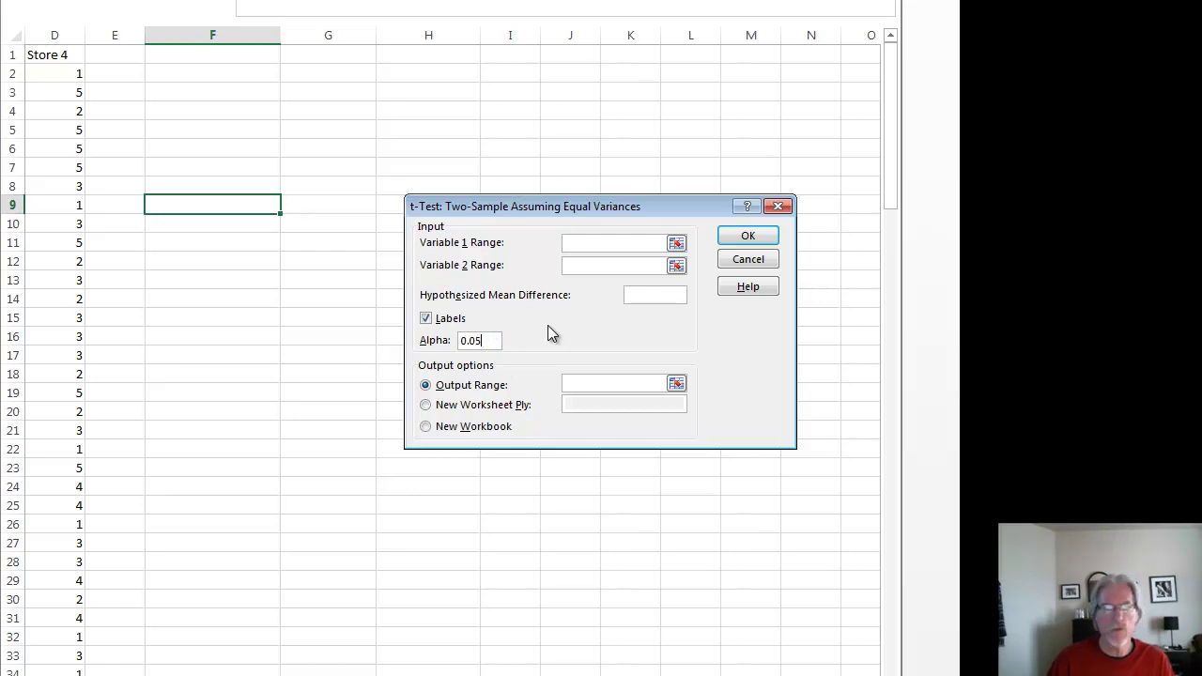
Step: Set Variable 1 Range to the Store 1 column $A$1:$A$147, removing a mistaken G27 reference
{"action": "left_click", "coordinate": [596, 243]}
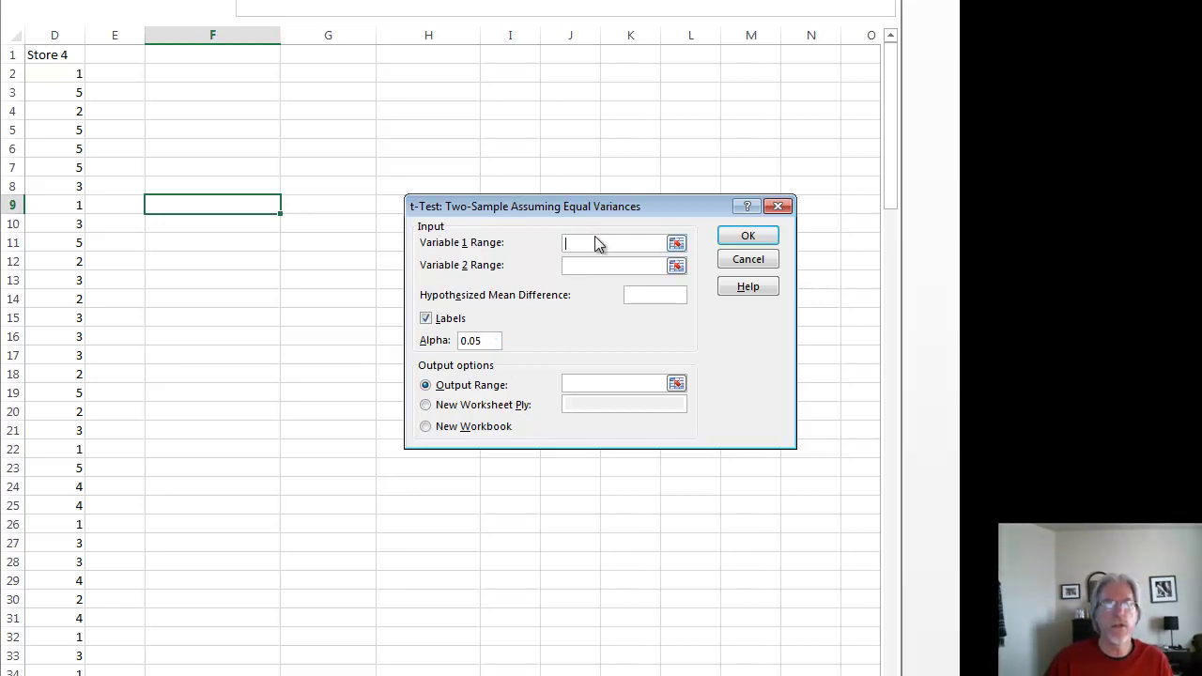
{"action": "left_click", "coordinate": [349, 541]}
{"action": "scroll", "coordinate": [441, 357], "scroll_direction": "left", "scroll_amount": 3}
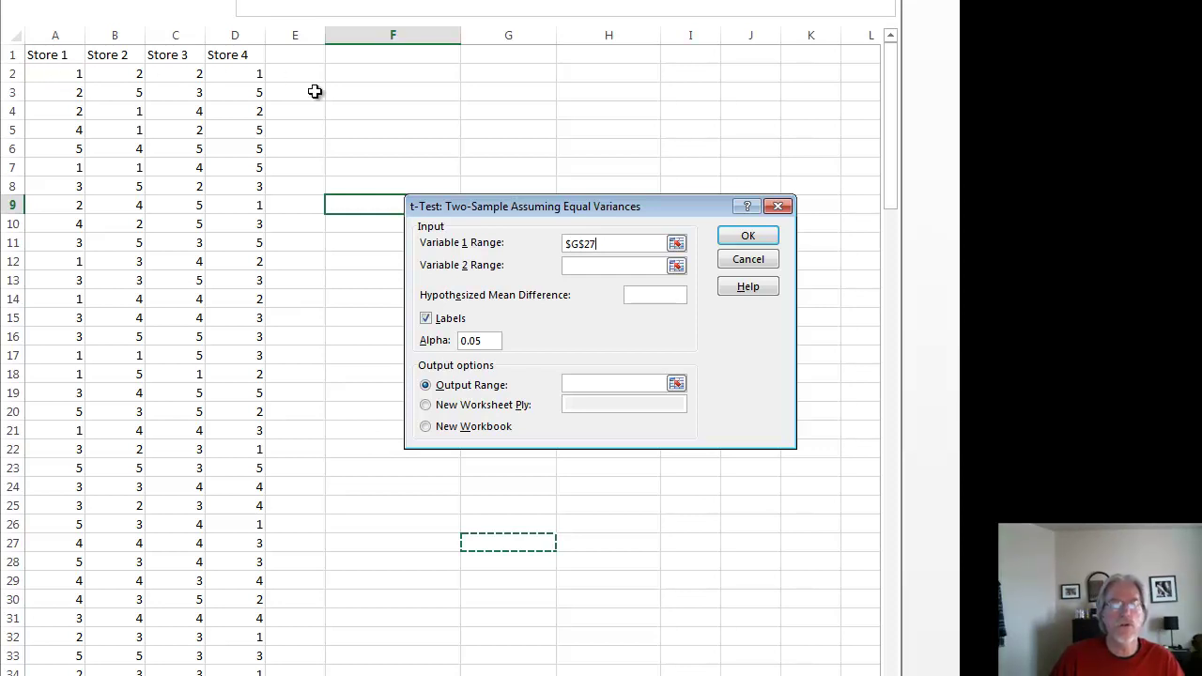
{"action": "double_click", "coordinate": [569, 236]}
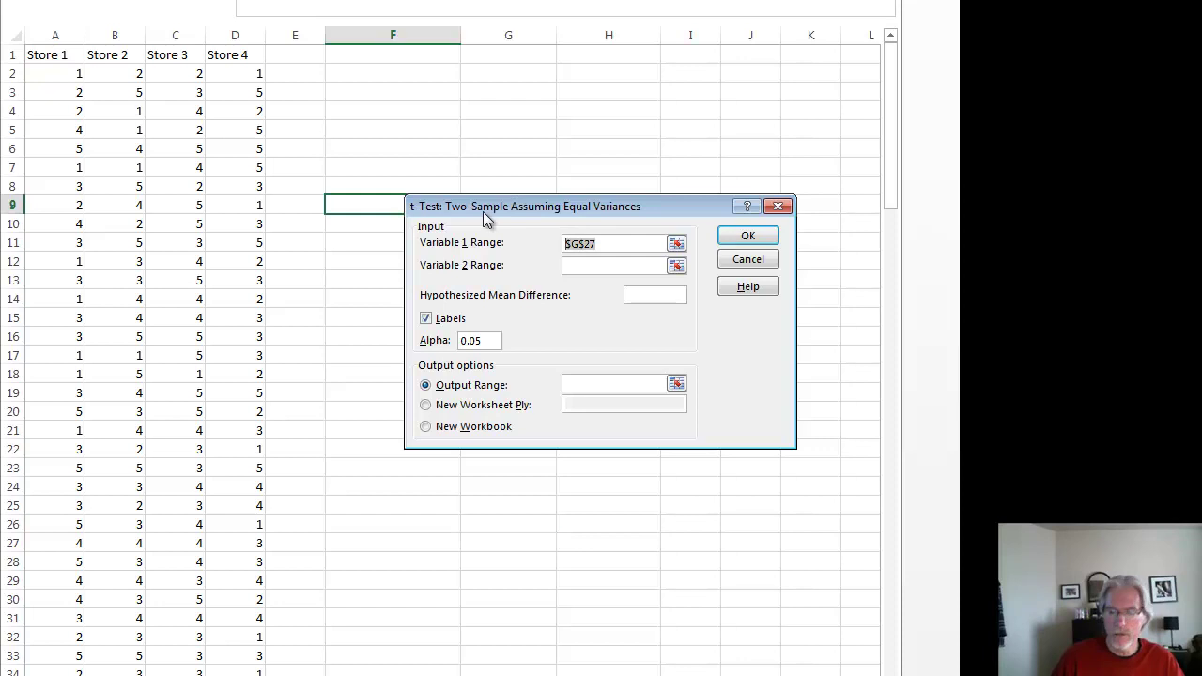
{"action": "key", "text": "BackSpace"}
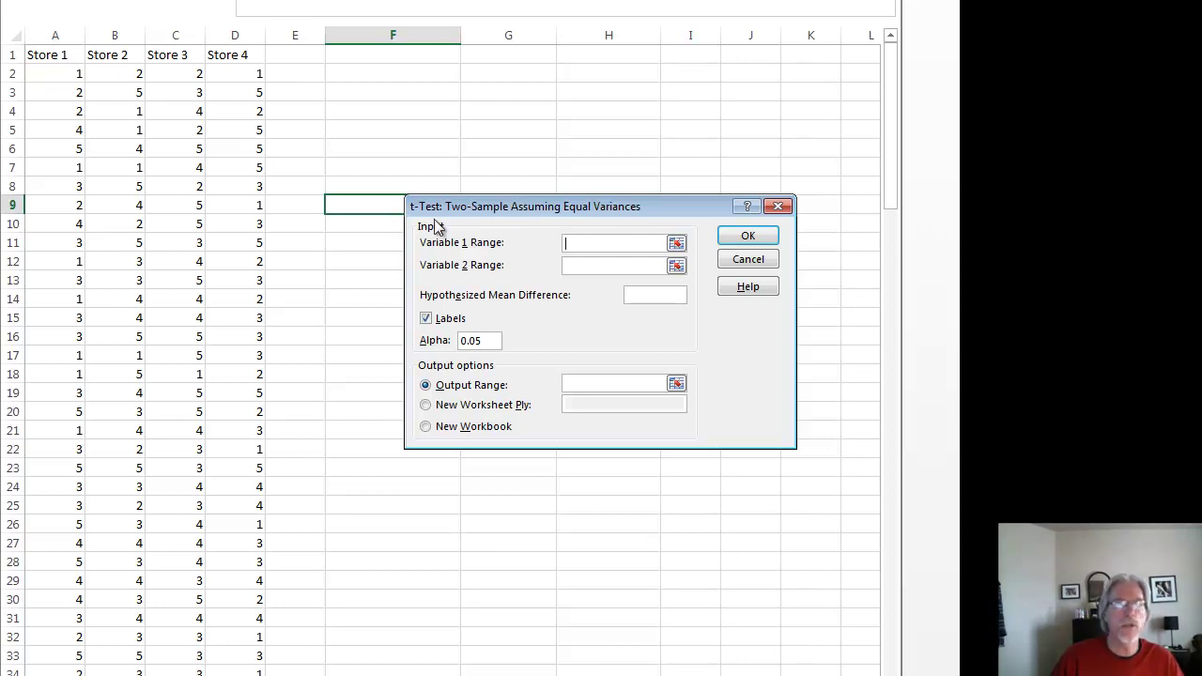
{"action": "left_click", "coordinate": [70, 55]}
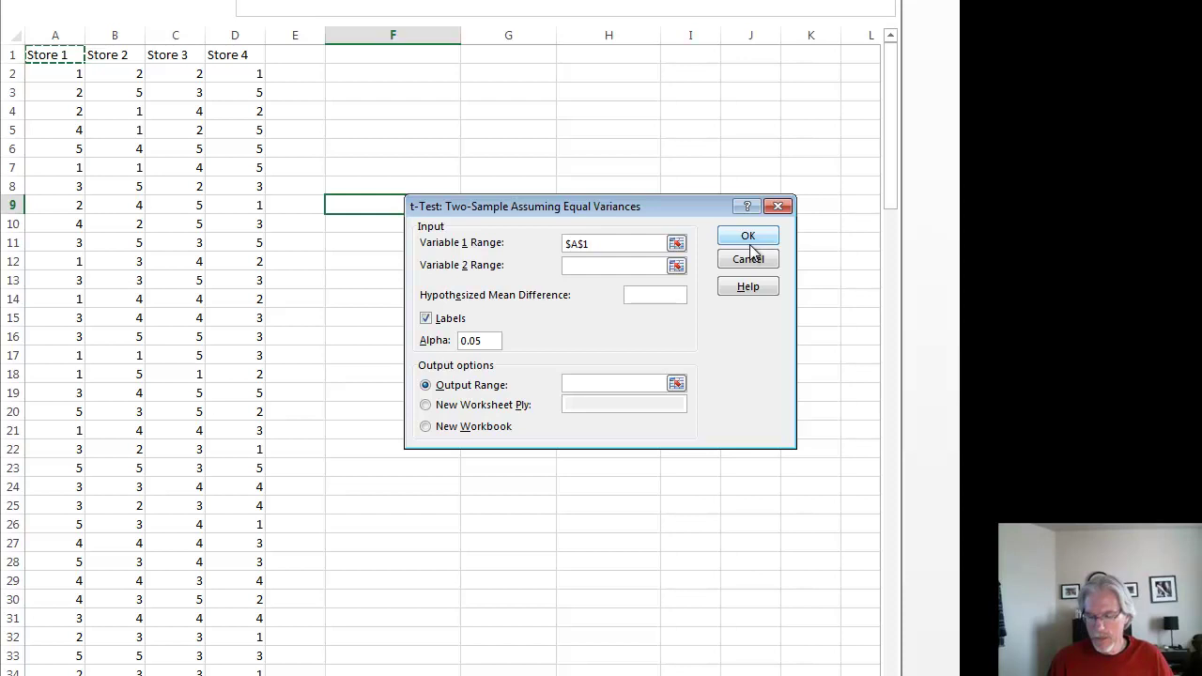
{"action": "key", "text": "ctrl+shift+Down"}
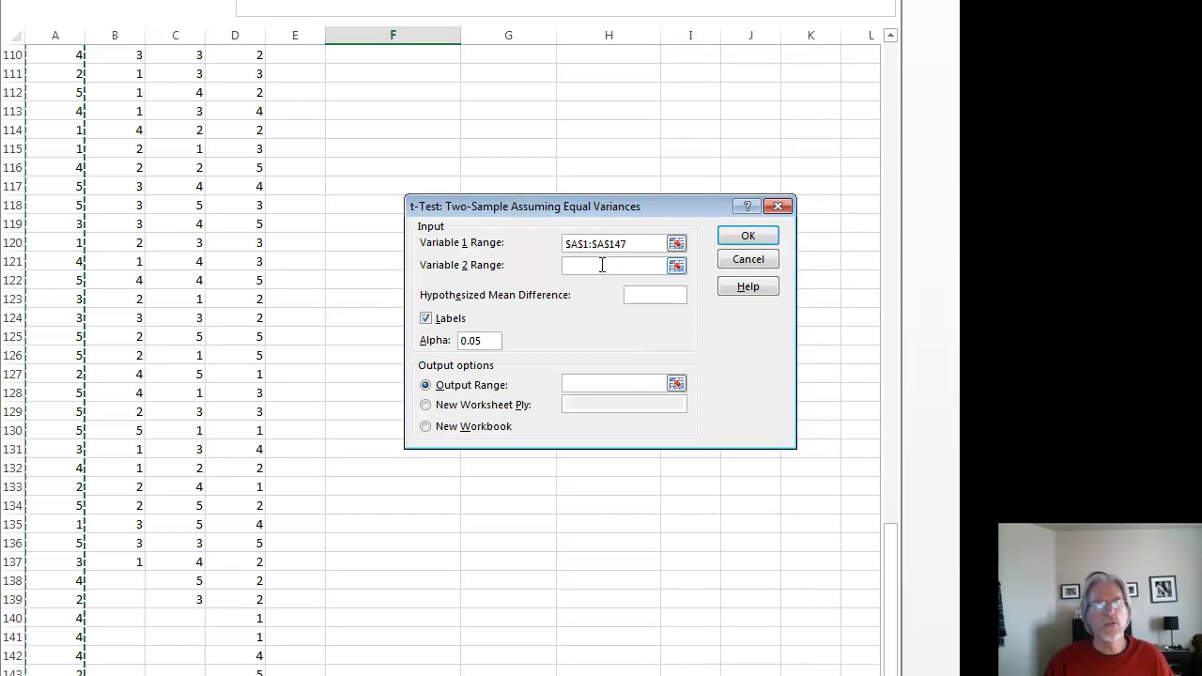
Step: Set Variable 2 Range to the Store 2 column $B$1:$B$137
{"action": "scroll", "coordinate": [340, 367], "scroll_direction": "up", "scroll_amount": 20}
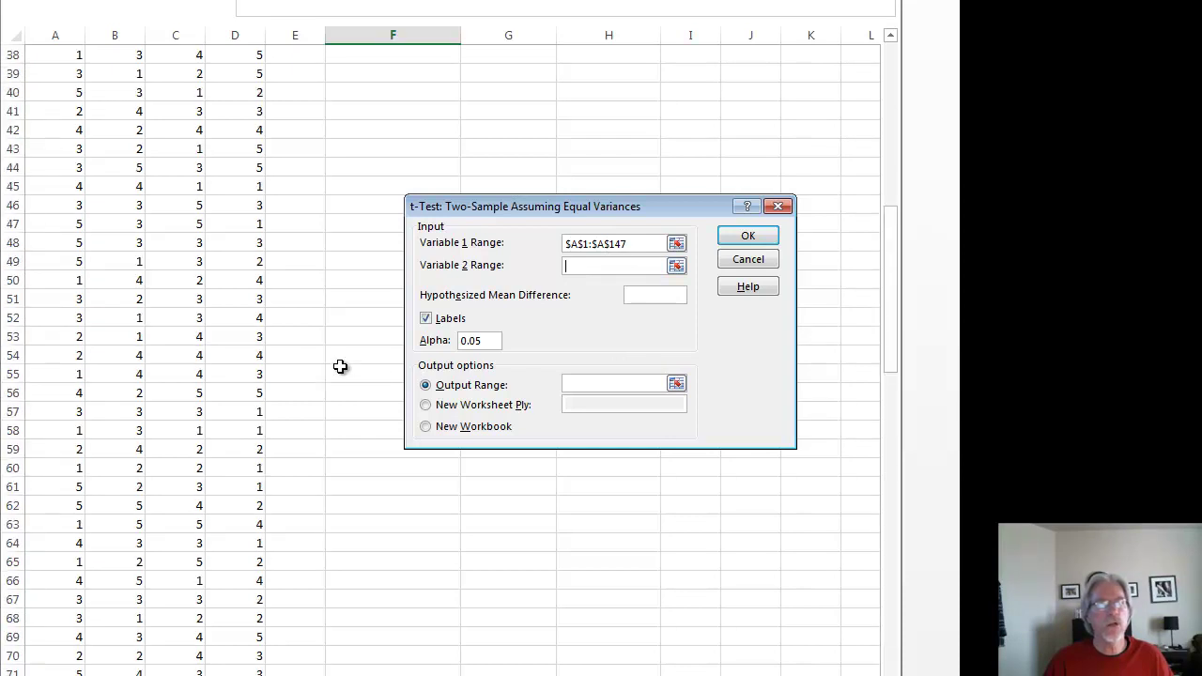
{"action": "left_click", "coordinate": [109, 53]}
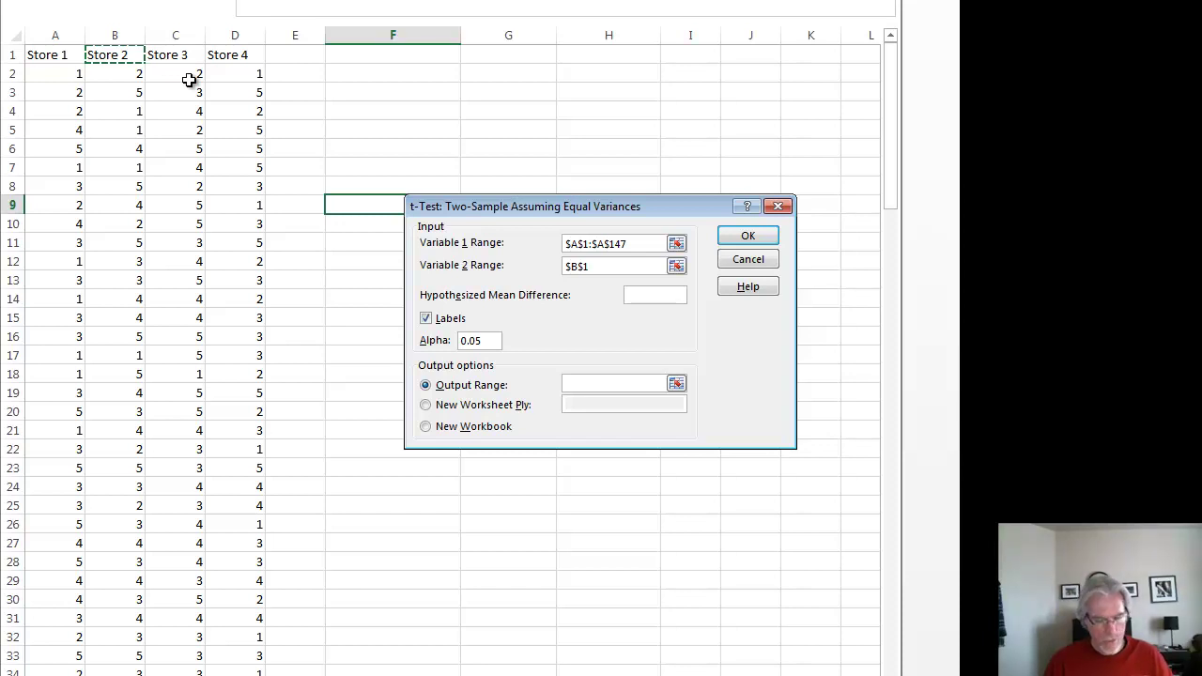
{"action": "key", "text": "ctrl+shift+Down"}
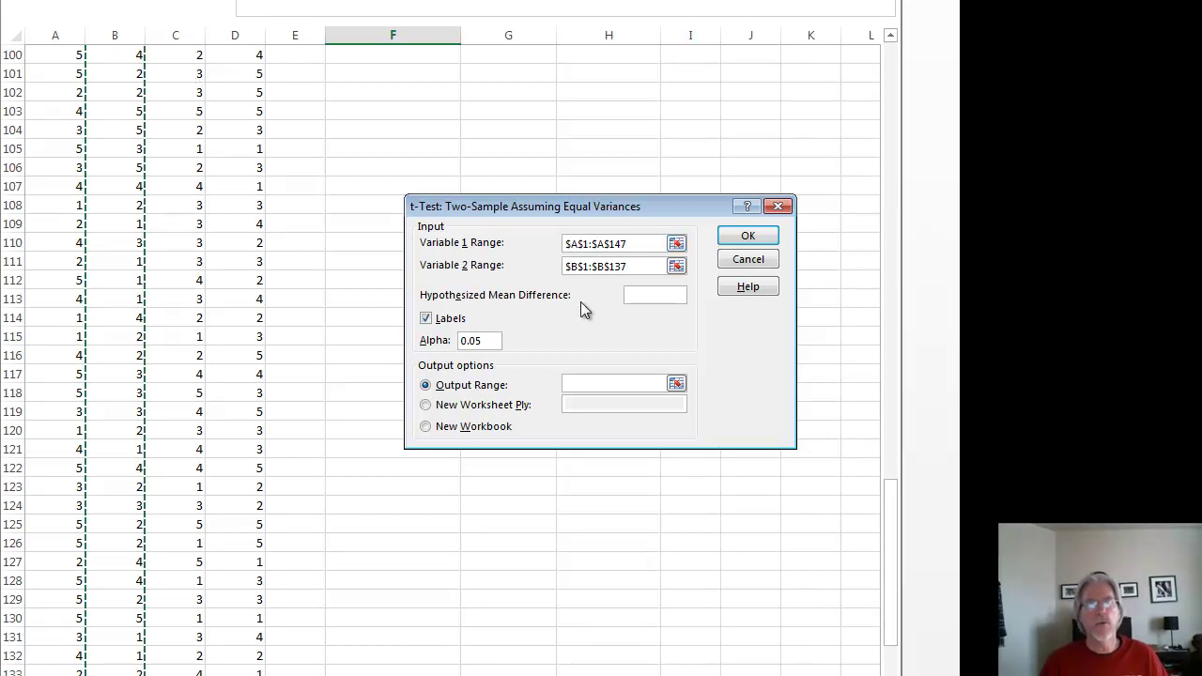
Step: Move to the Hypothesized Mean Difference box of the t-test dialog
{"action": "left_click", "coordinate": [642, 297]}
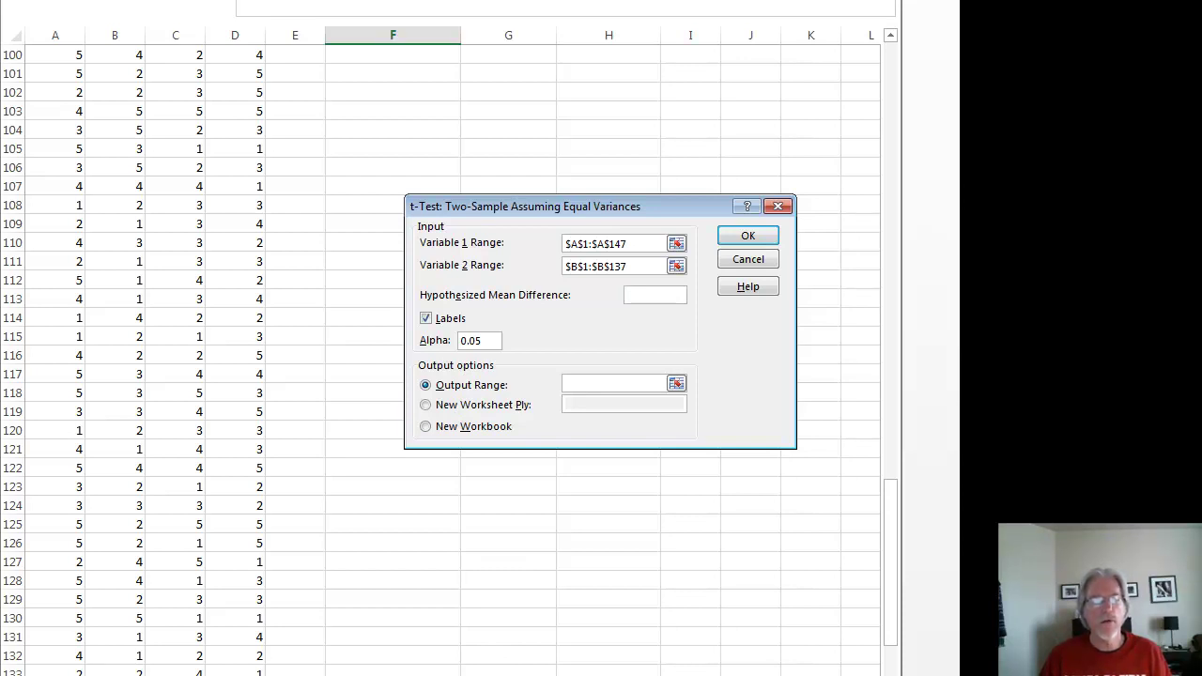
Step: Compute .05/6 in Windows Calculator, giving 0.0083333
{"action": "left_click", "coordinate": [447, 672]}
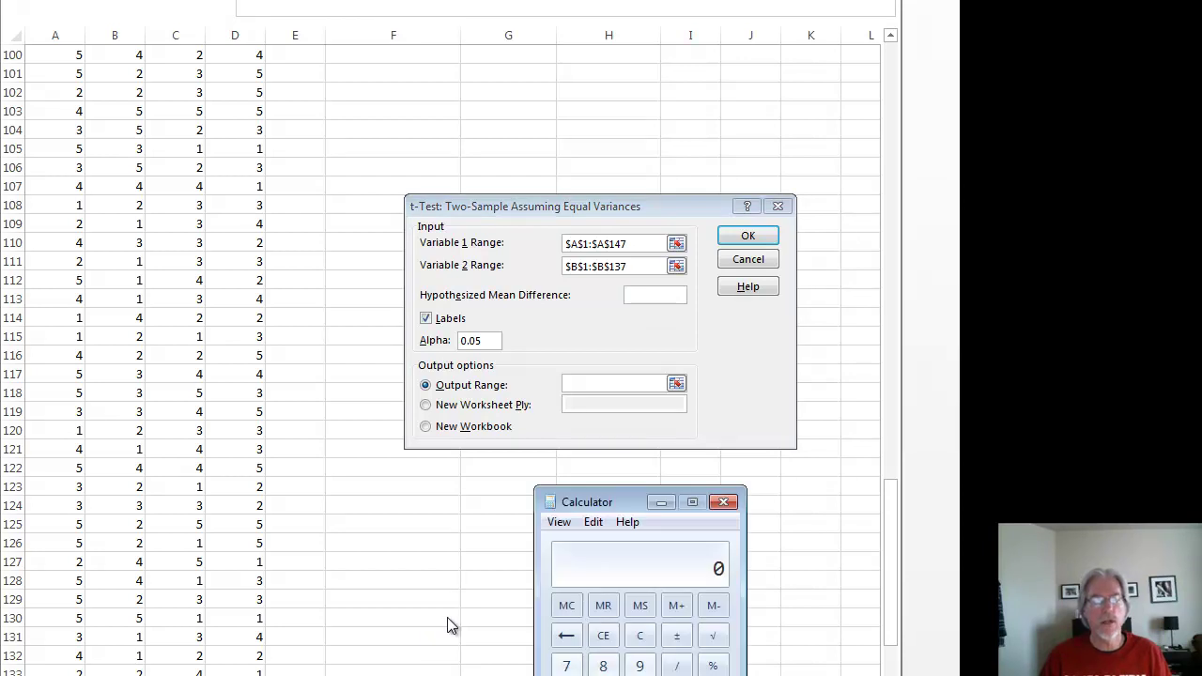
{"action": "left_click_drag", "start_coordinate": [608, 508], "coordinate": [612, 483]}
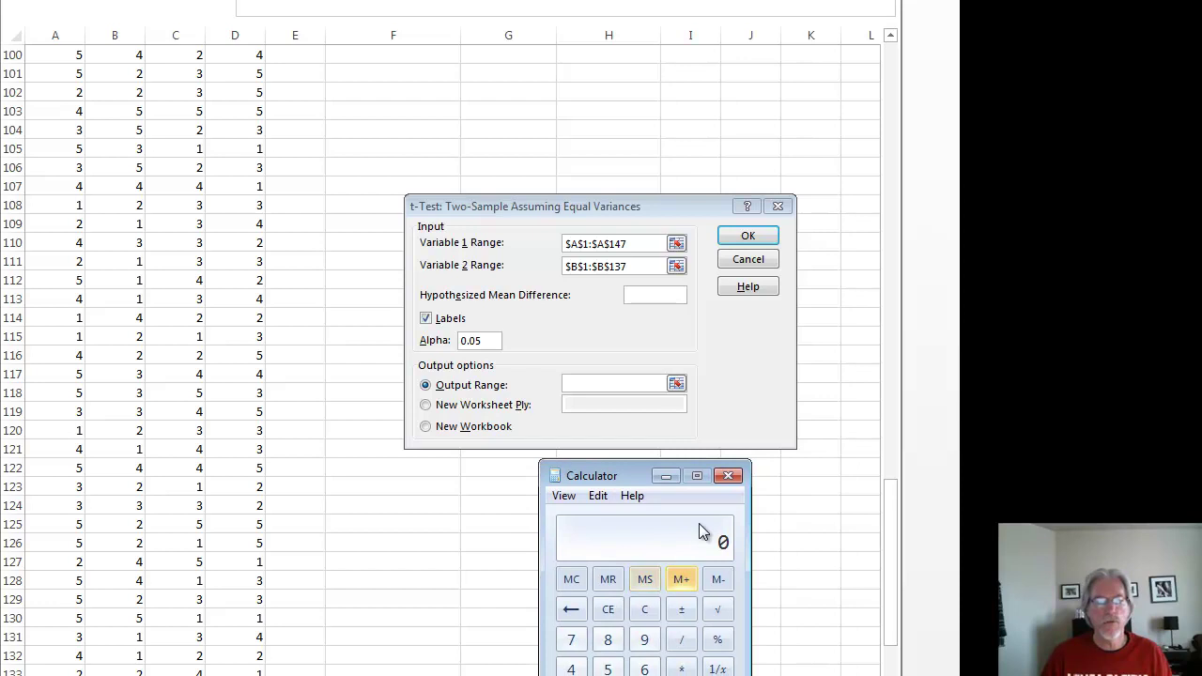
{"action": "type", "text": ".0"}
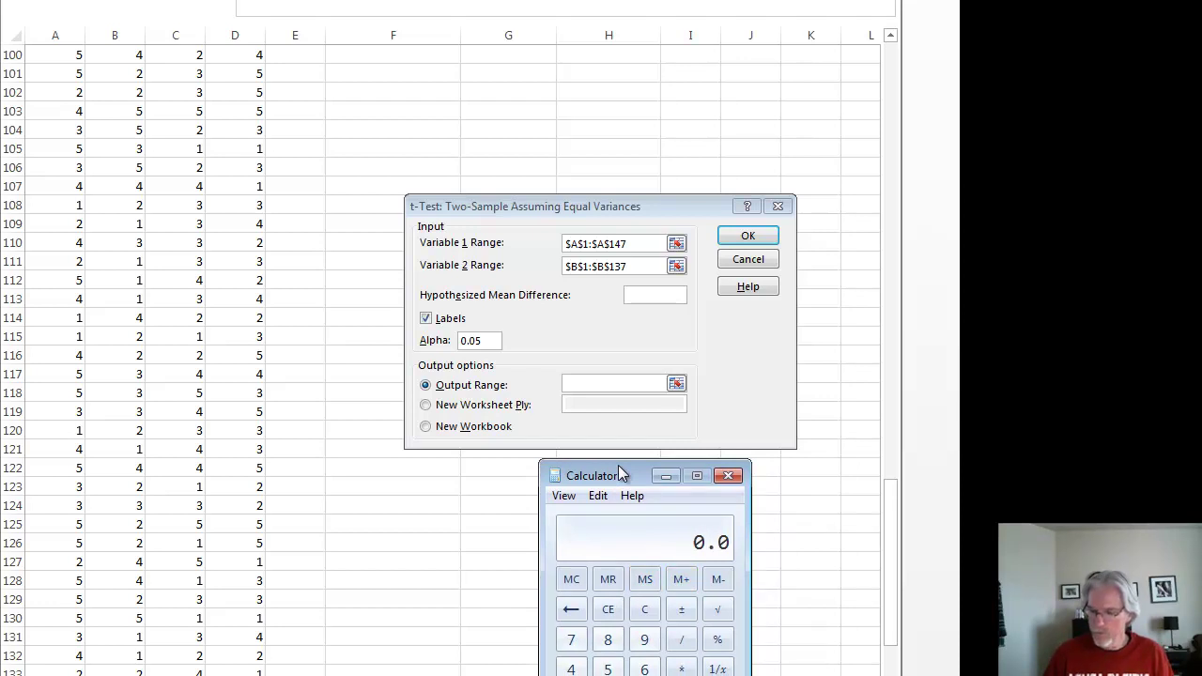
{"action": "type", "text": "5/6"}
{"action": "key", "text": "Return"}
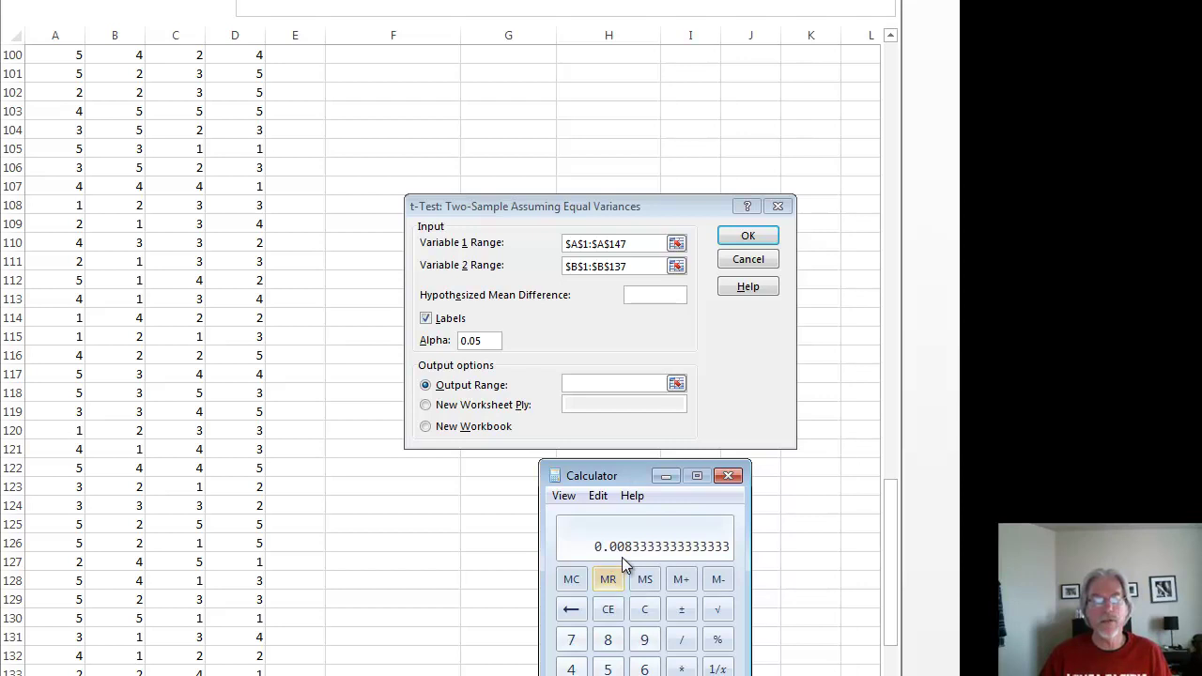
Step: Start changing the t-test Alpha toward 0.00833 by typing 0833
{"action": "left_click", "coordinate": [490, 342]}
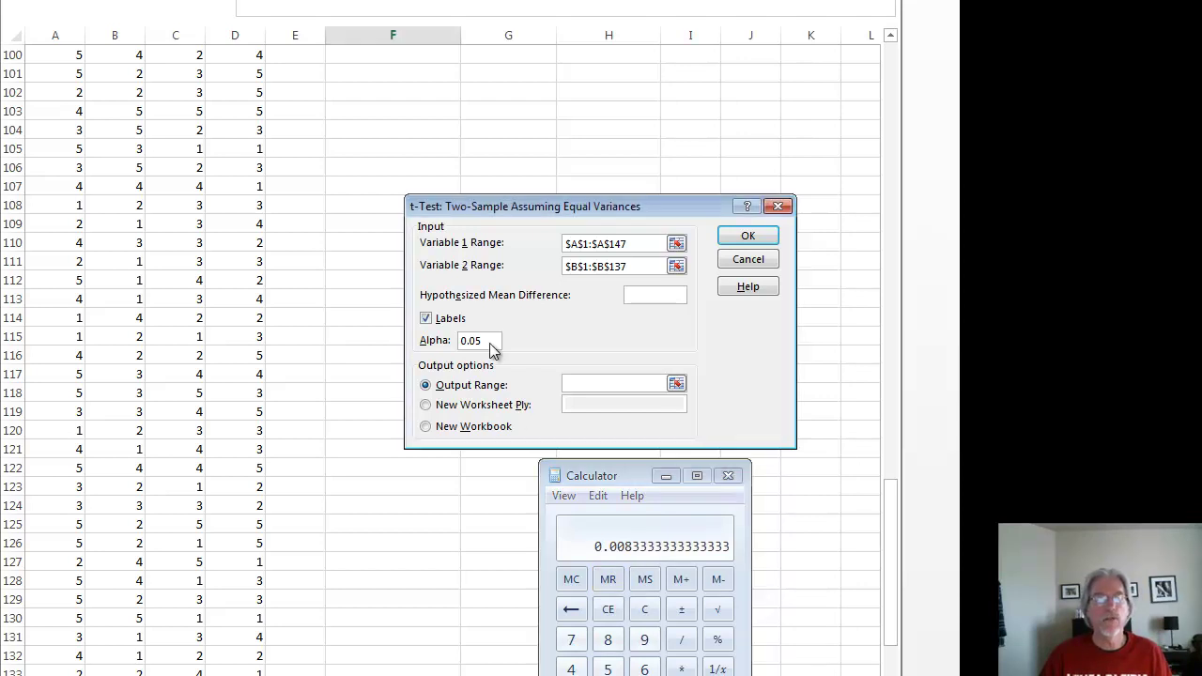
{"action": "key", "text": "BackSpace"}
{"action": "type", "text": "08"}
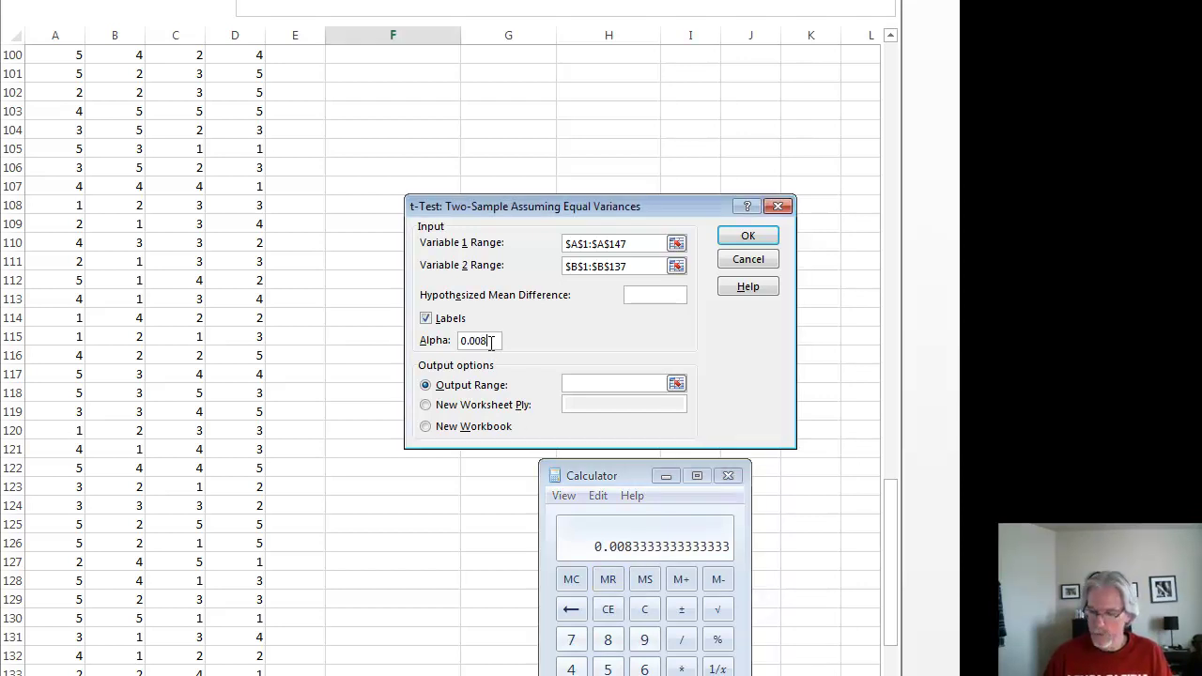
{"action": "type", "text": "33"}
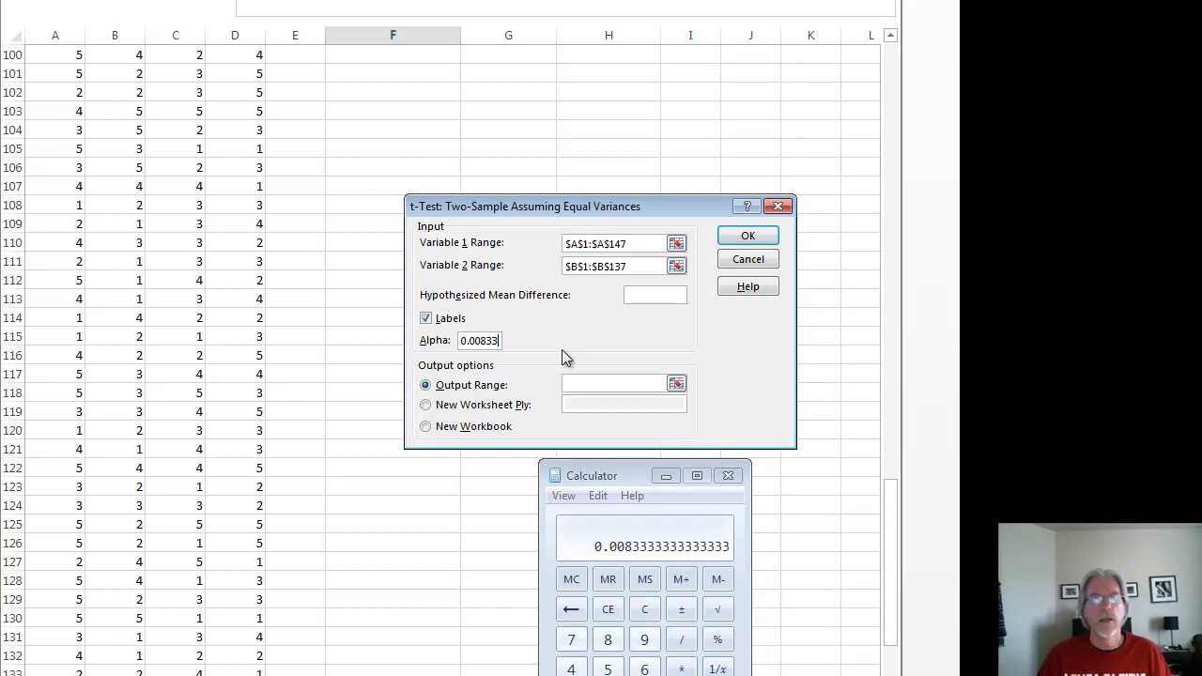
Step: Minimize Calculator and replace the Output Range with F1:K16
{"action": "left_click", "coordinate": [665, 476]}
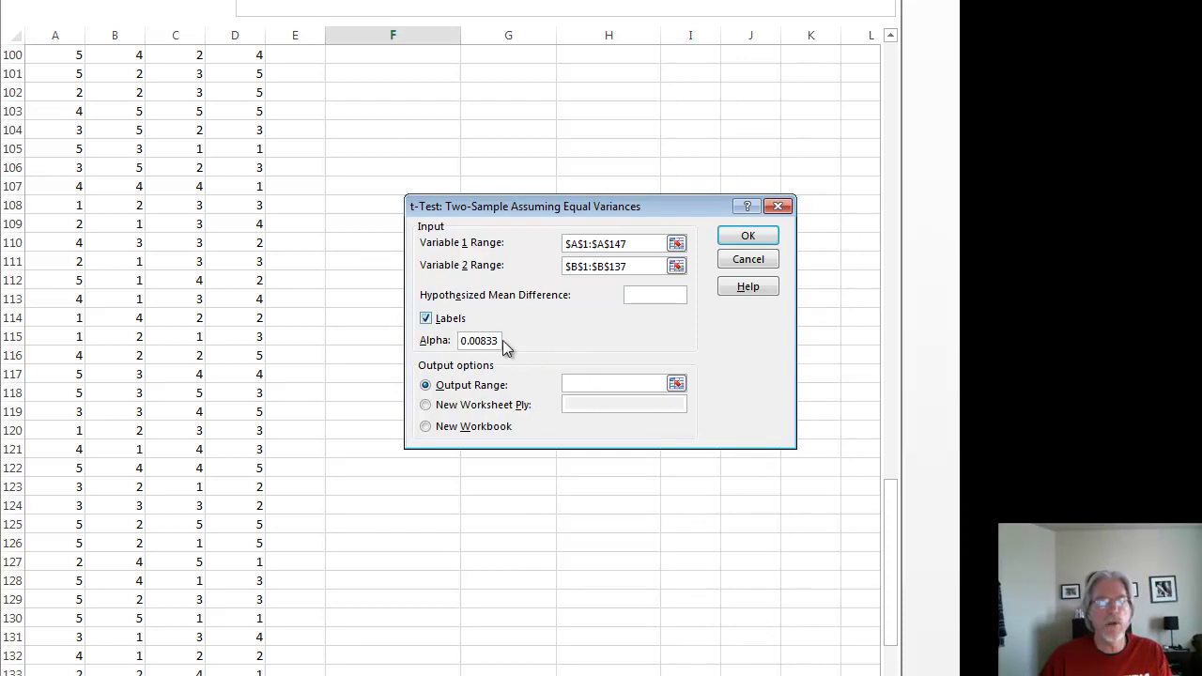
{"action": "scroll", "coordinate": [381, 325], "scroll_direction": "up", "scroll_amount": 20}
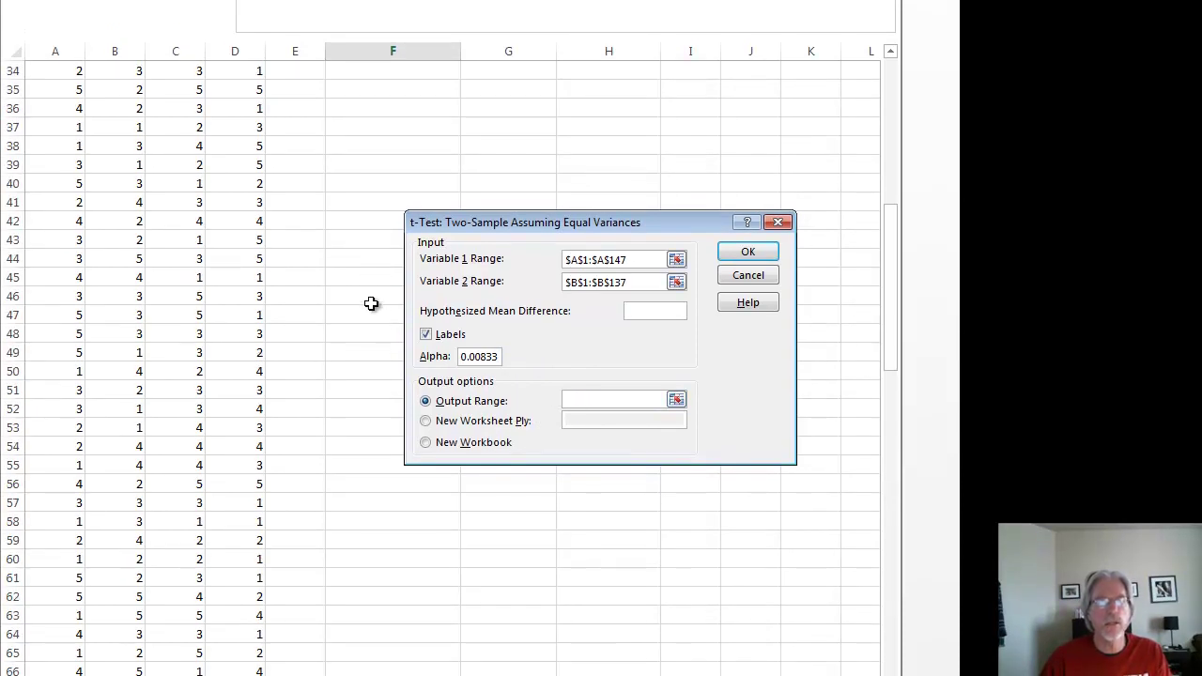
{"action": "key", "text": "Down"}
{"action": "scroll", "coordinate": [368, 299], "scroll_direction": "up", "scroll_amount": 5}
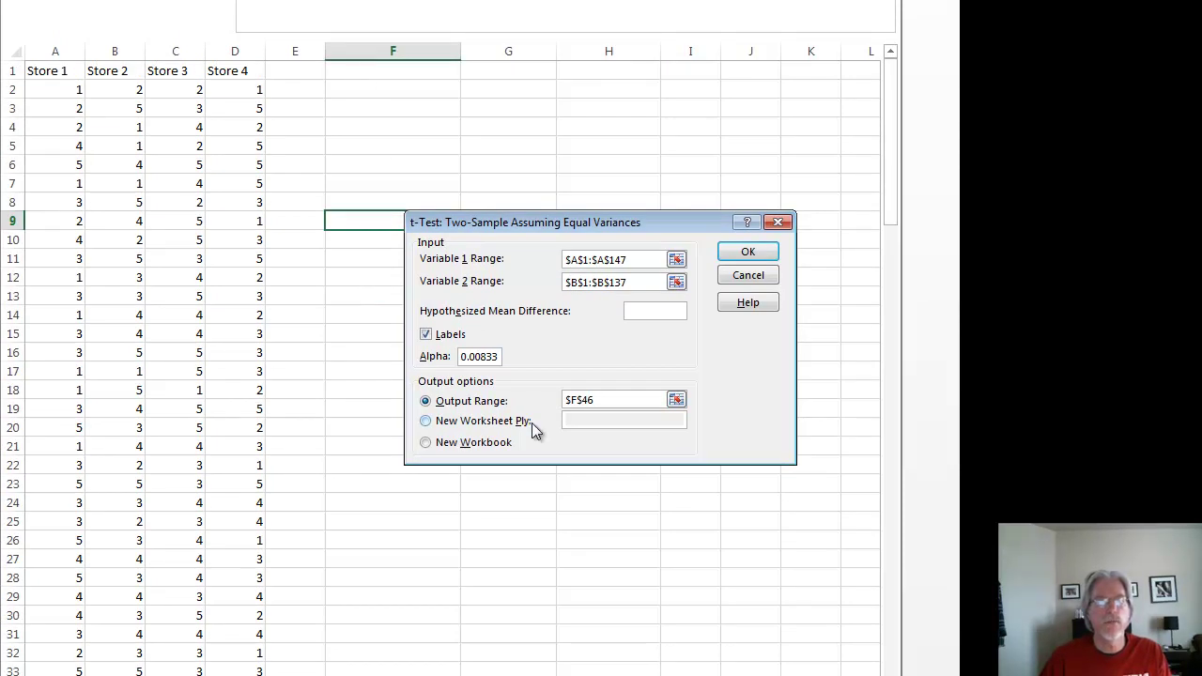
{"action": "left_click_drag", "start_coordinate": [597, 400], "coordinate": [552, 400]}
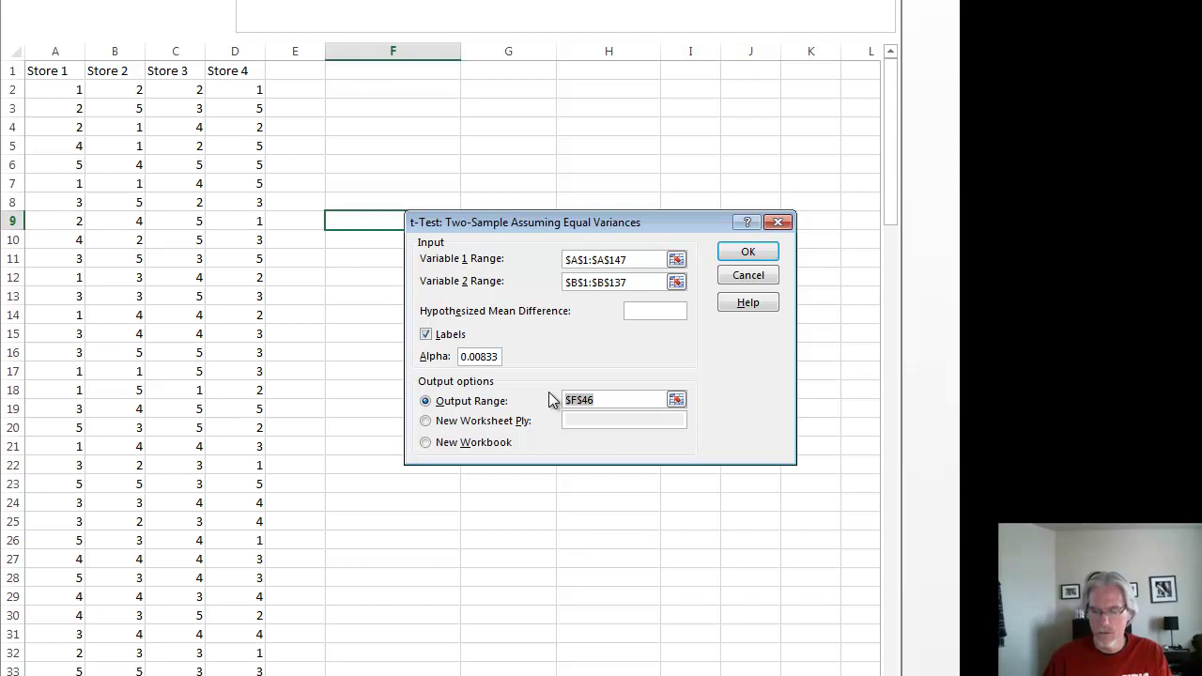
{"action": "key", "text": "BackSpace"}
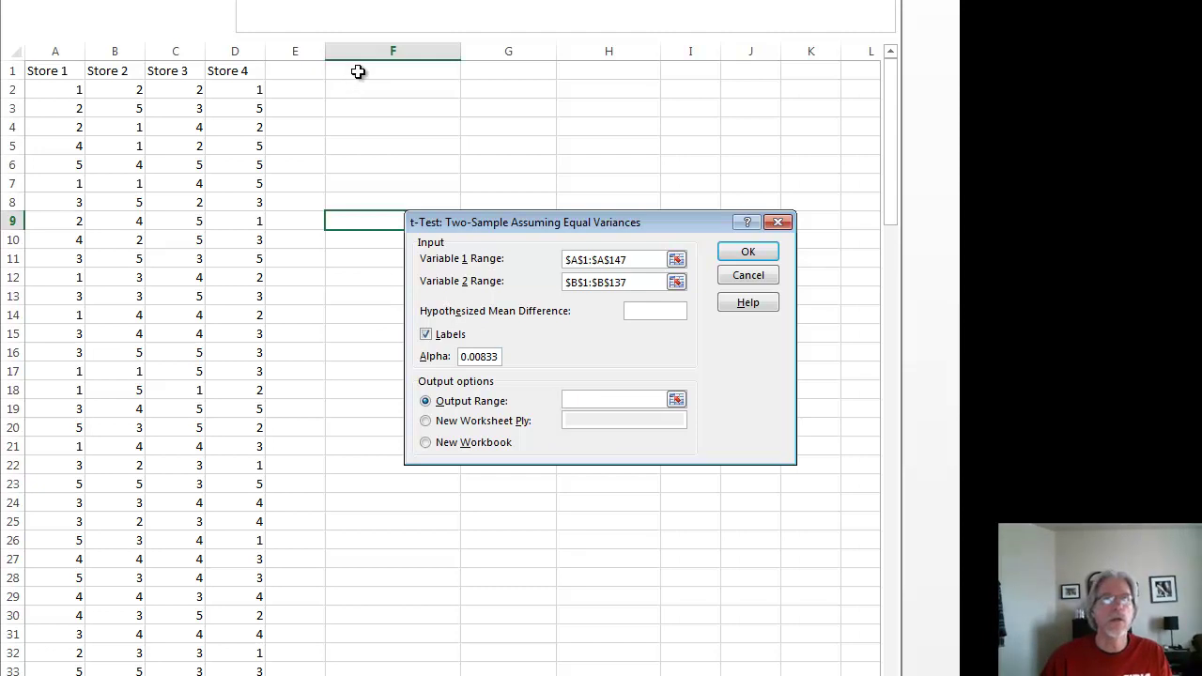
{"action": "left_click_drag", "start_coordinate": [357, 73], "coordinate": [814, 358]}
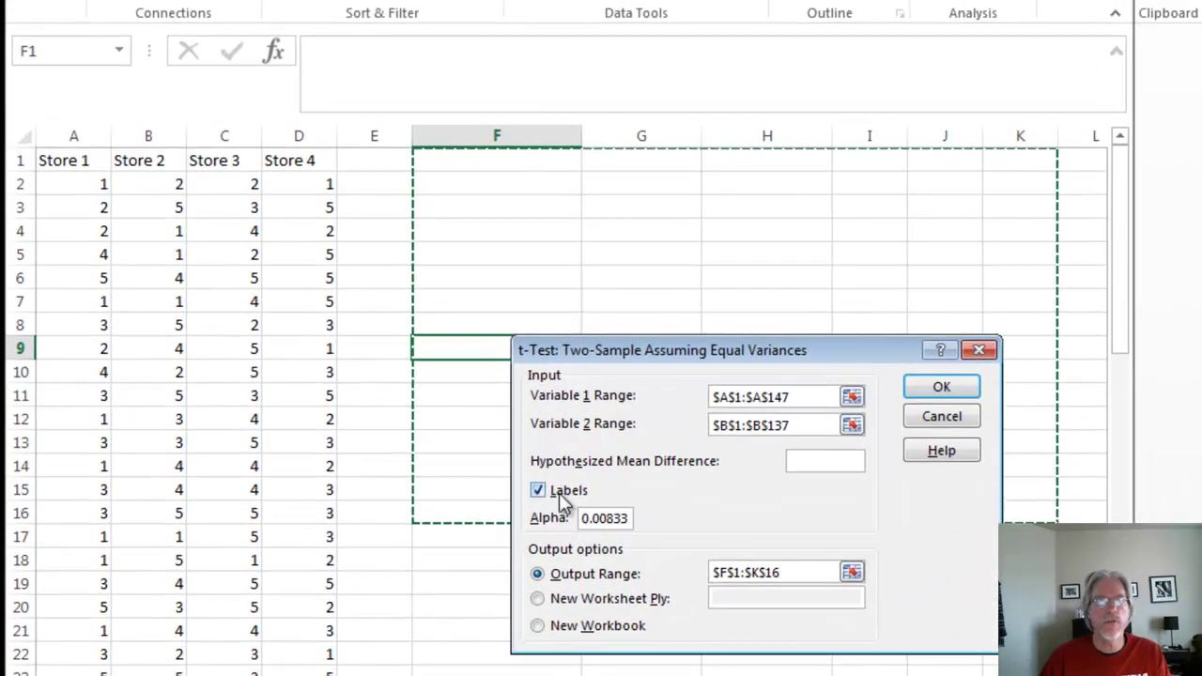
Step: Run the Store 1 vs Store 2 t-test and review the output headings and means
{"action": "left_click", "coordinate": [941, 393]}
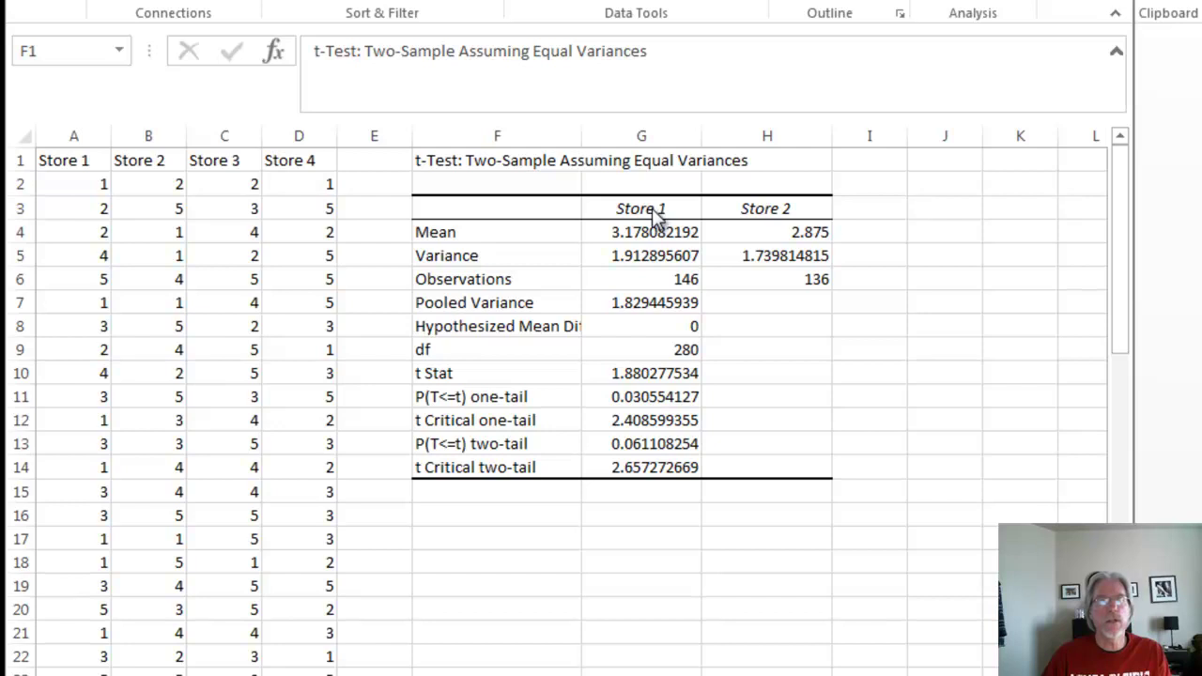
{"action": "key", "text": "ctrl+a"}
{"action": "left_click", "coordinate": [688, 207]}
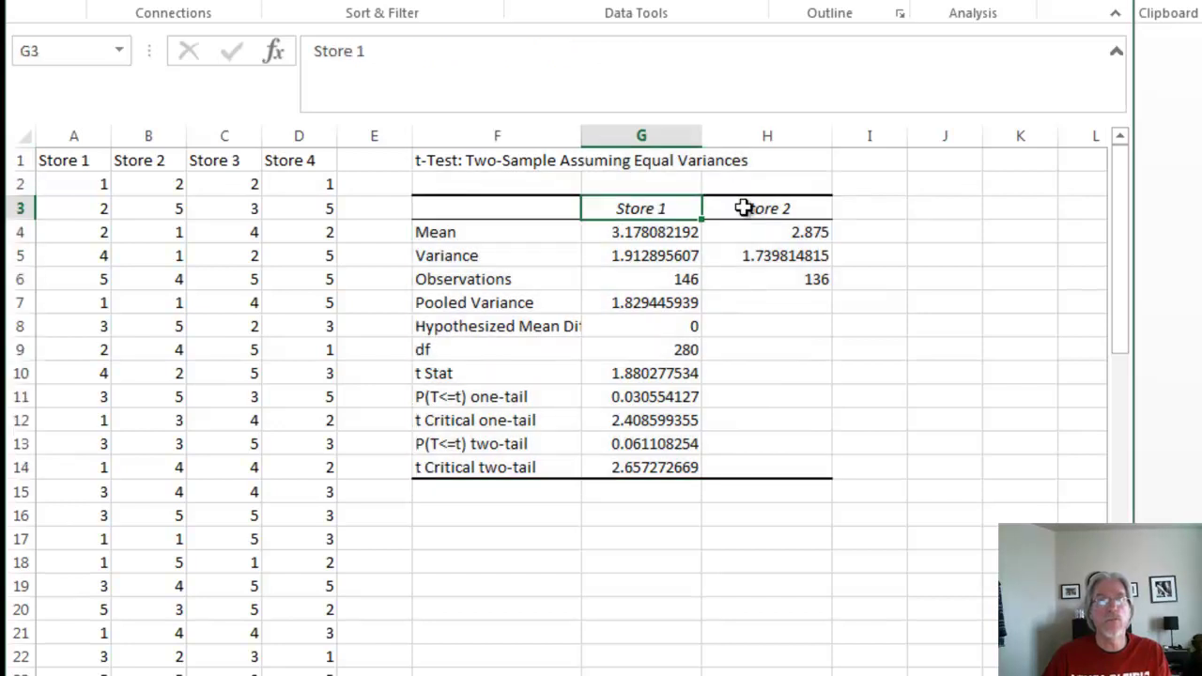
{"action": "left_click", "coordinate": [744, 207]}
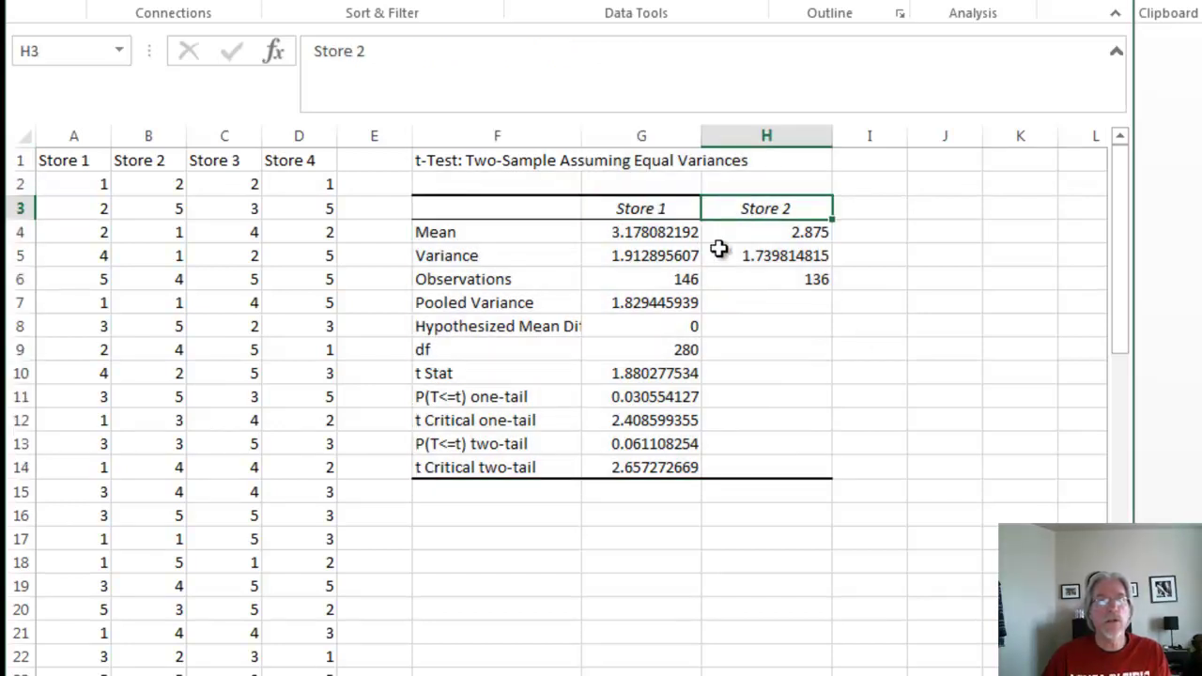
{"action": "left_click", "coordinate": [669, 234]}
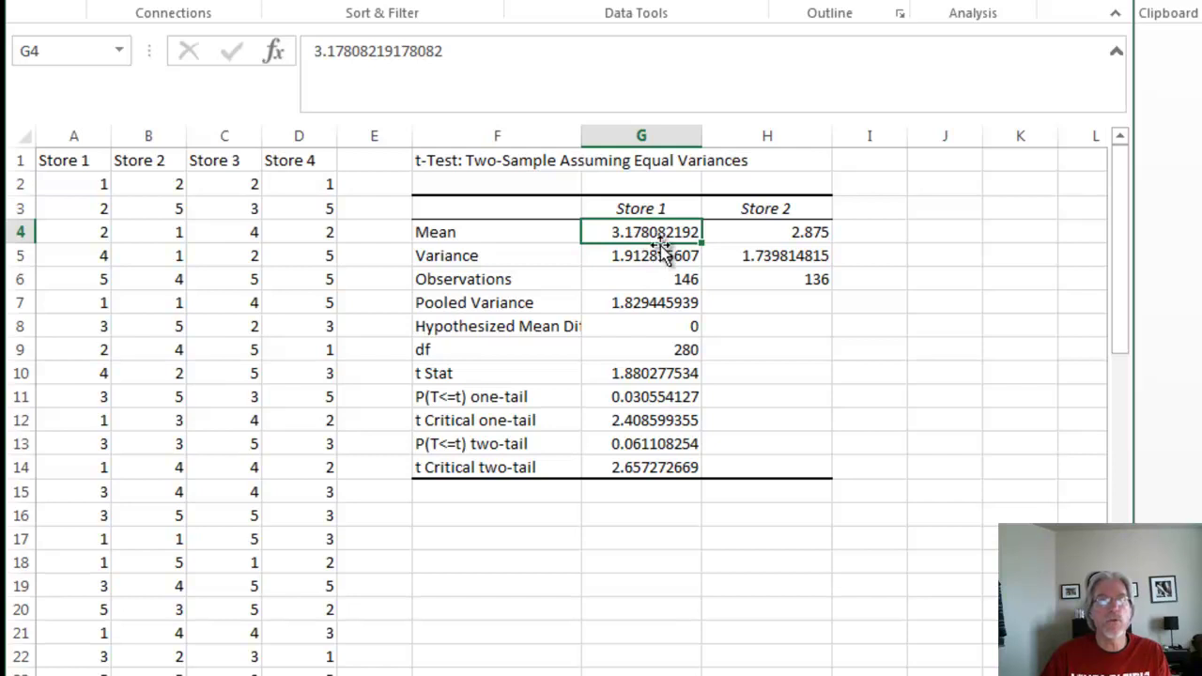
{"action": "left_click", "coordinate": [781, 238]}
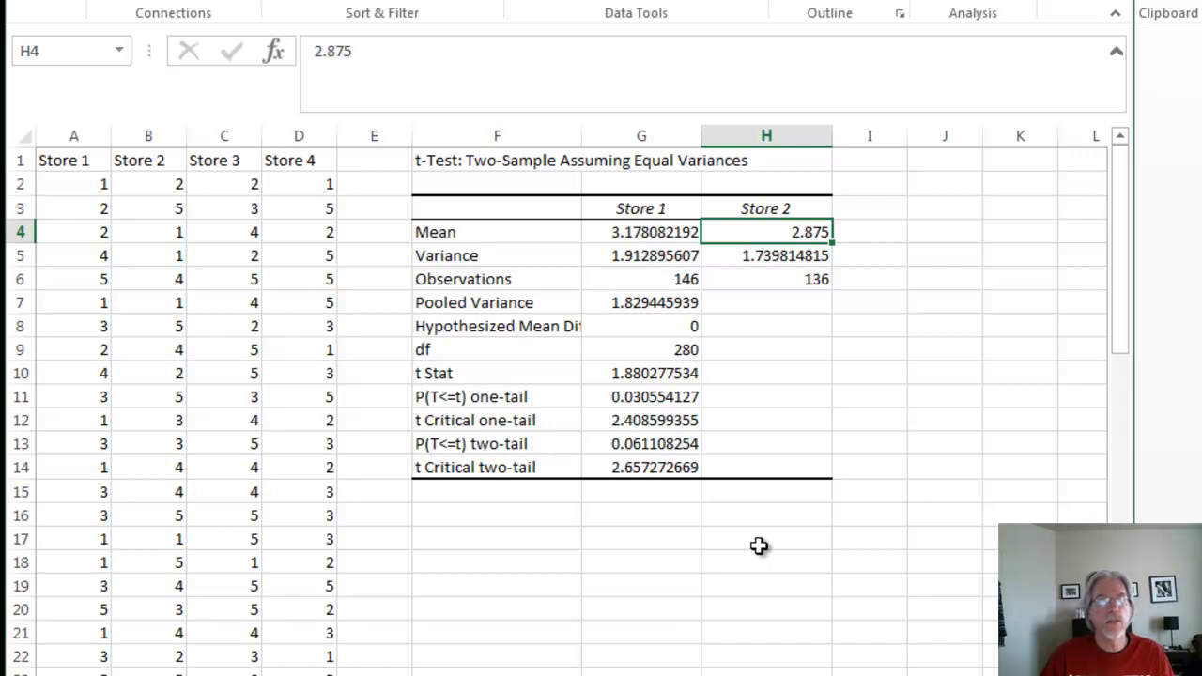
Step: Check the two-tail p-value in G13
{"action": "left_click", "coordinate": [629, 446]}
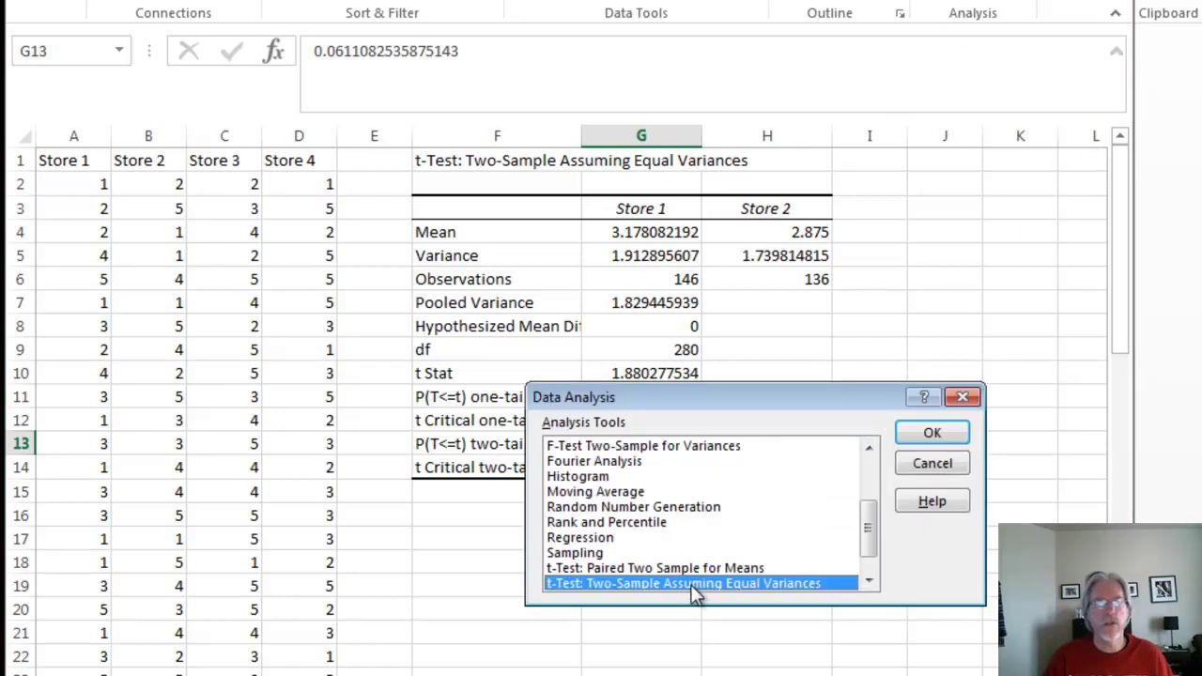
Step: Change Variable 1 Range to the Store 2 column $B$1:$B$137
{"action": "left_click", "coordinate": [935, 434]}
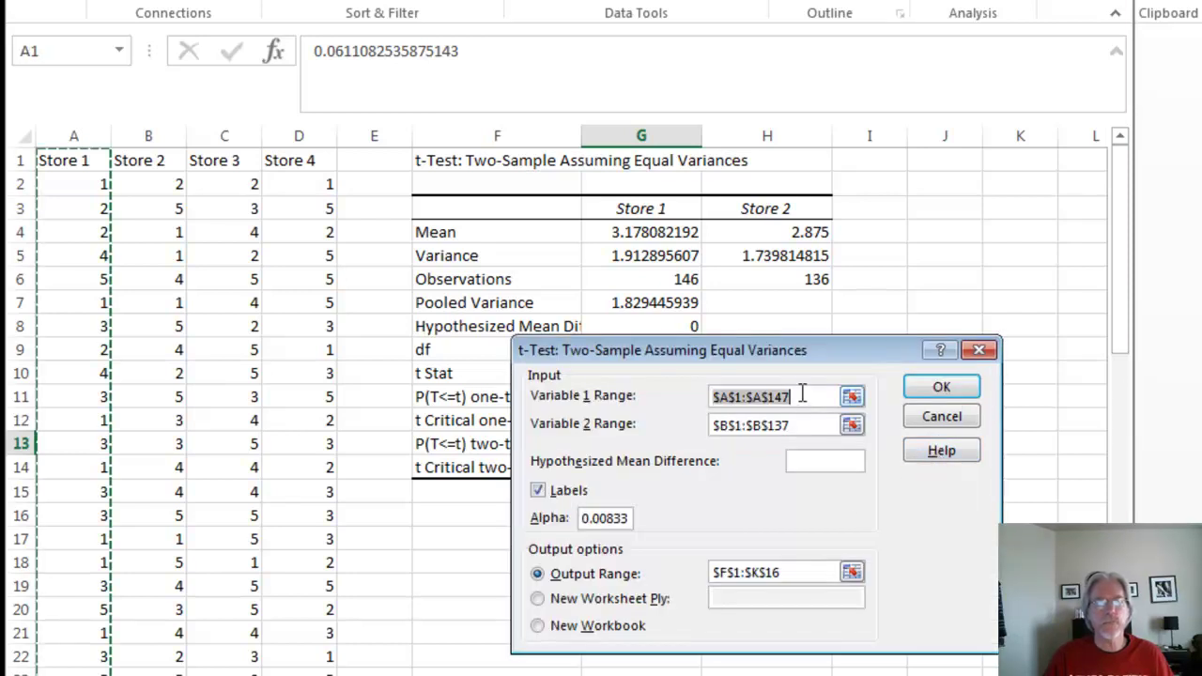
{"action": "left_click", "coordinate": [801, 397]}
{"action": "left_click_drag", "start_coordinate": [801, 396], "coordinate": [699, 385]}
{"action": "key", "text": "BackSpace"}
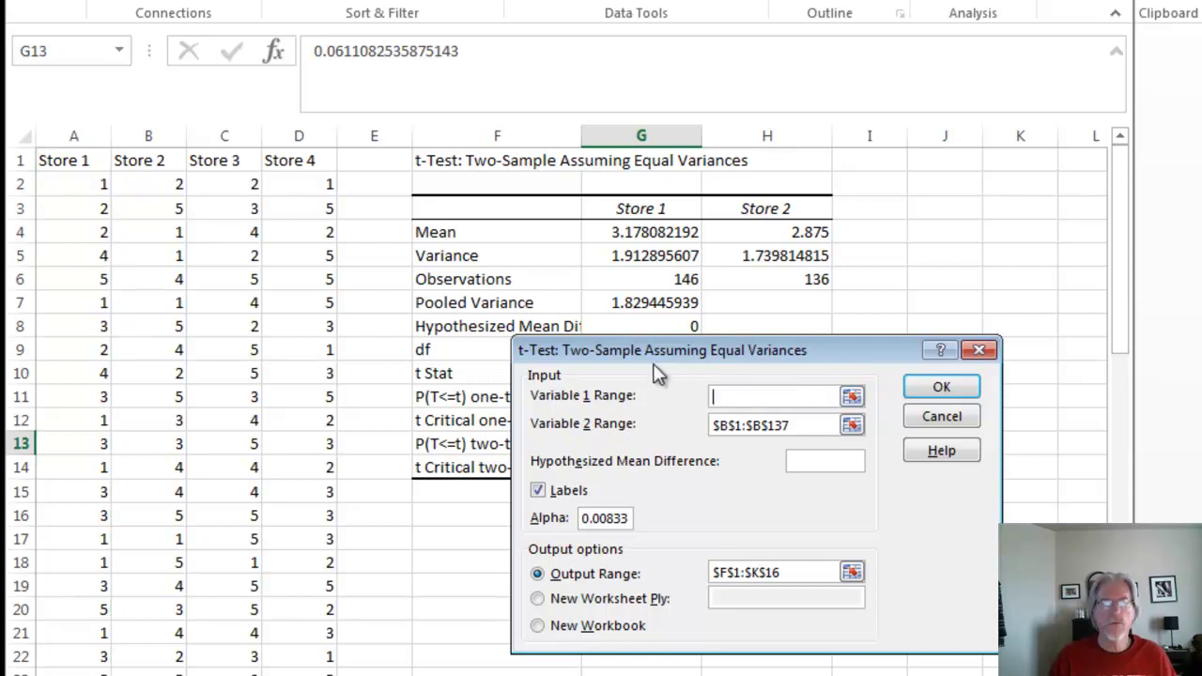
{"action": "left_click", "coordinate": [159, 162]}
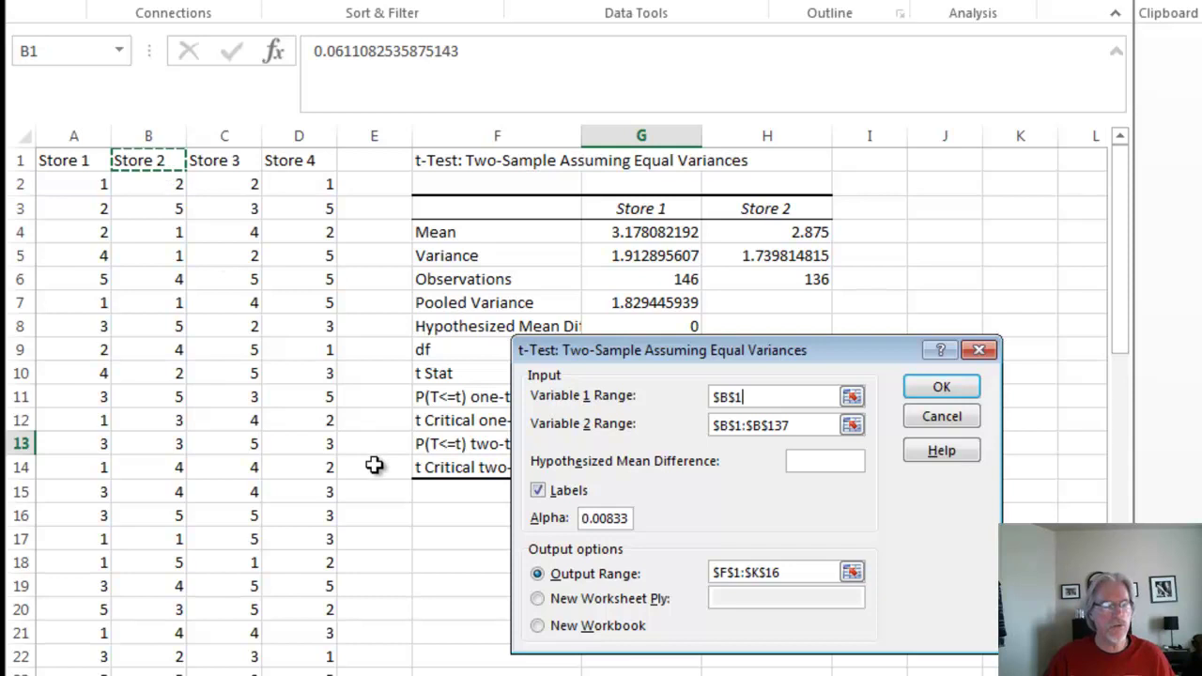
{"action": "key", "text": "ctrl+shift+Down"}
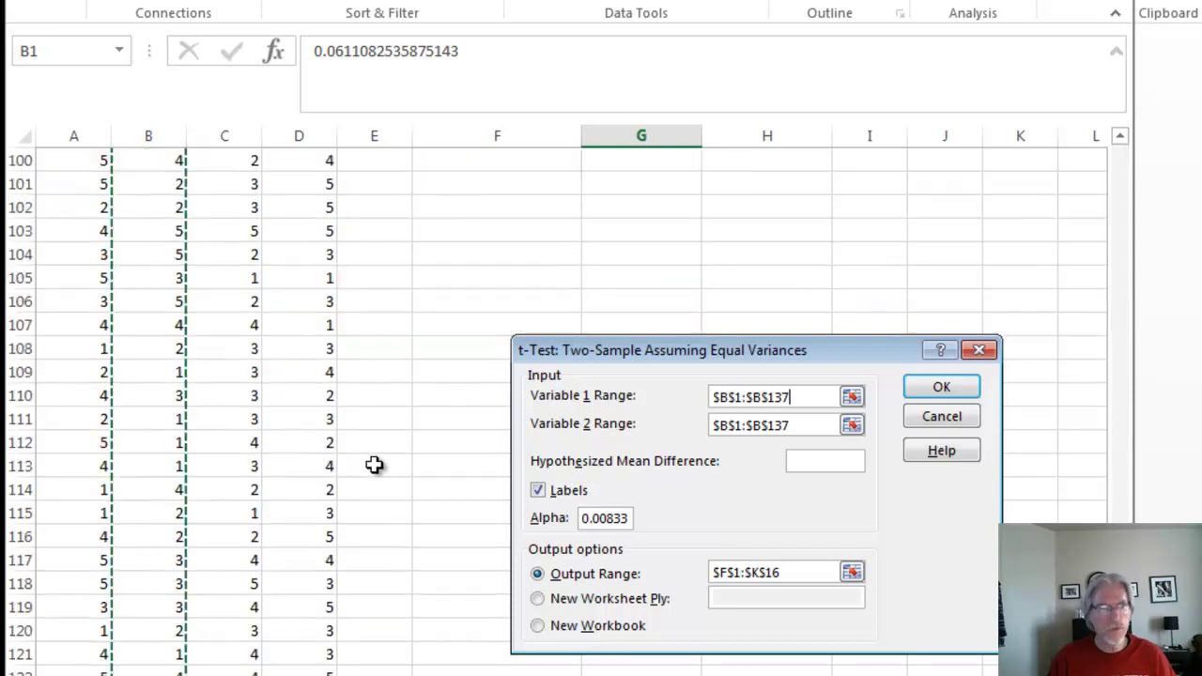
Step: Change Variable 2 Range to the full Store 3 column $C$1:$C$139
{"action": "left_click", "coordinate": [793, 430]}
{"action": "left_click_drag", "start_coordinate": [796, 426], "coordinate": [689, 430]}
{"action": "key", "text": "BackSpace"}
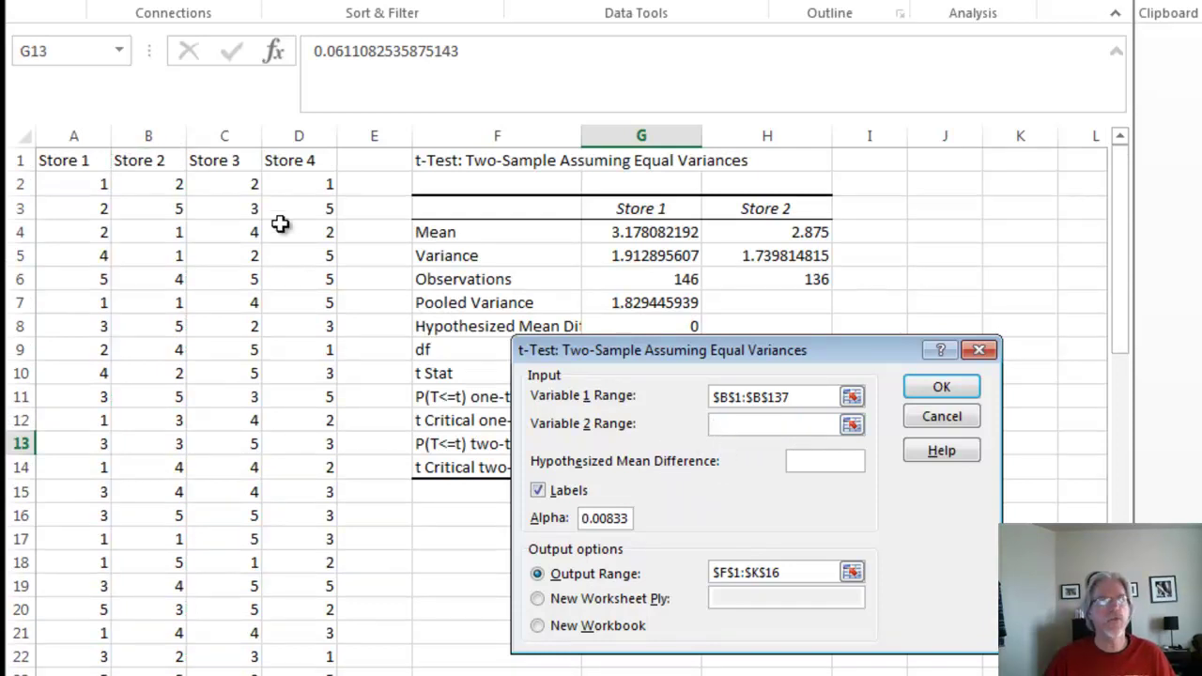
{"action": "left_click", "coordinate": [230, 161]}
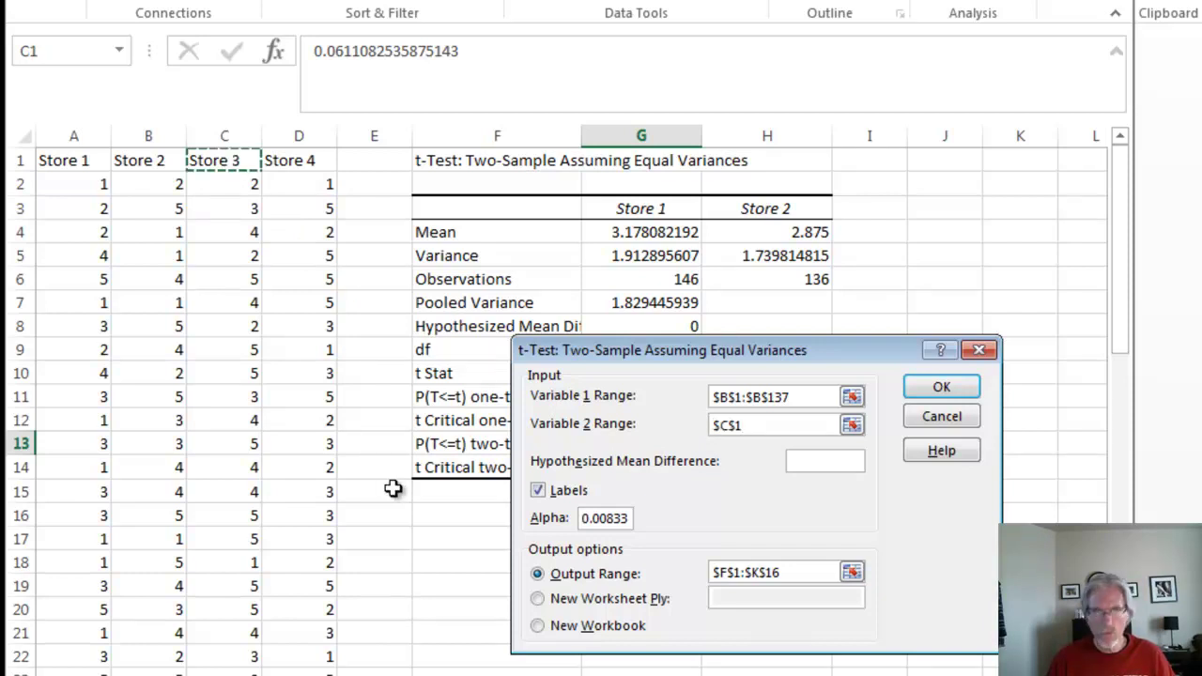
{"action": "key", "text": "ctrl+shift+Down"}
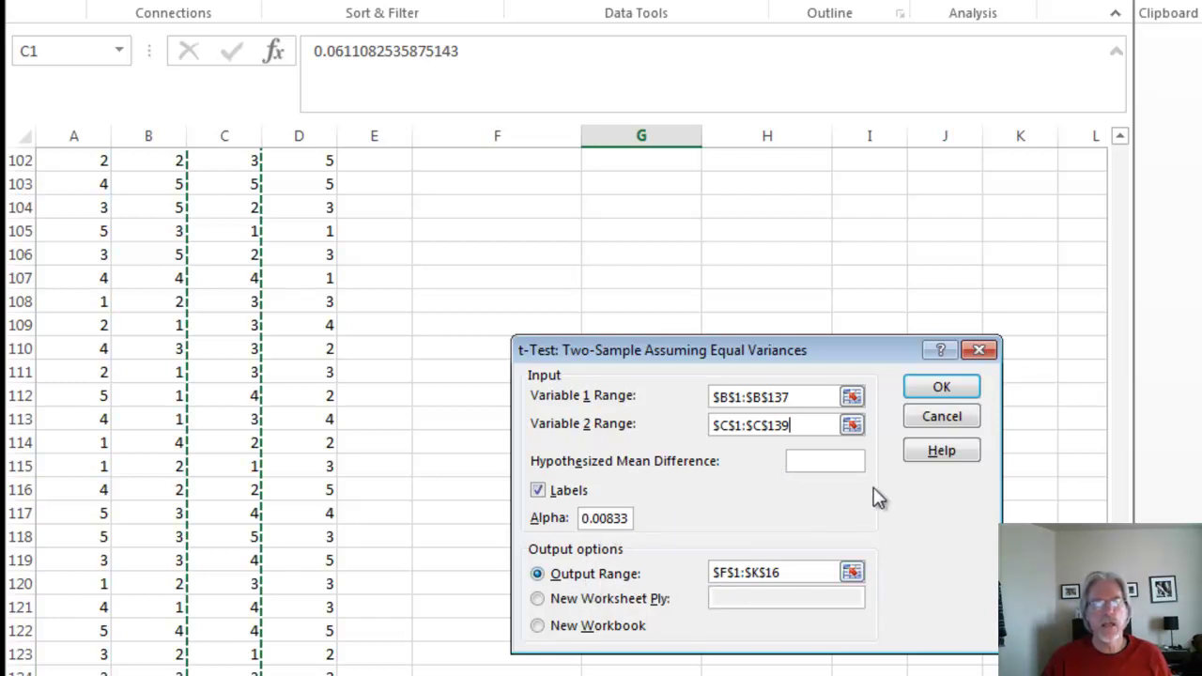
Step: Run the t-test and accept overwriting the old output in F1:H14
{"action": "left_click", "coordinate": [943, 391]}
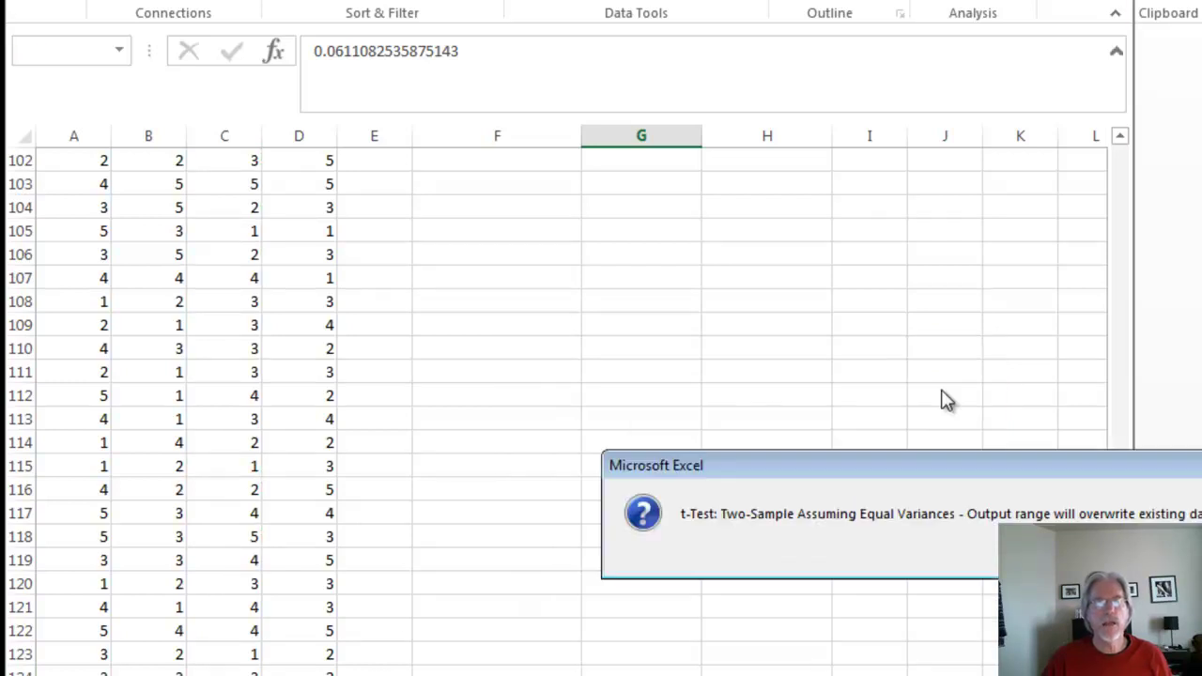
{"action": "left_click_drag", "start_coordinate": [988, 457], "coordinate": [461, 338]}
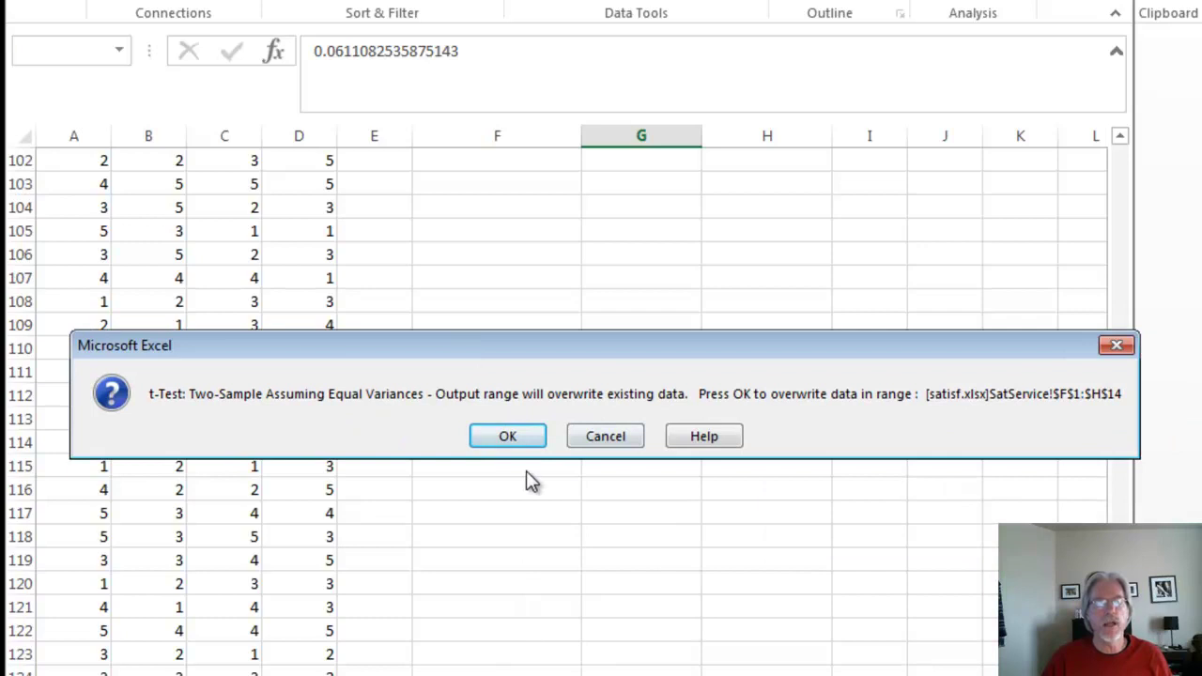
{"action": "left_click", "coordinate": [517, 436]}
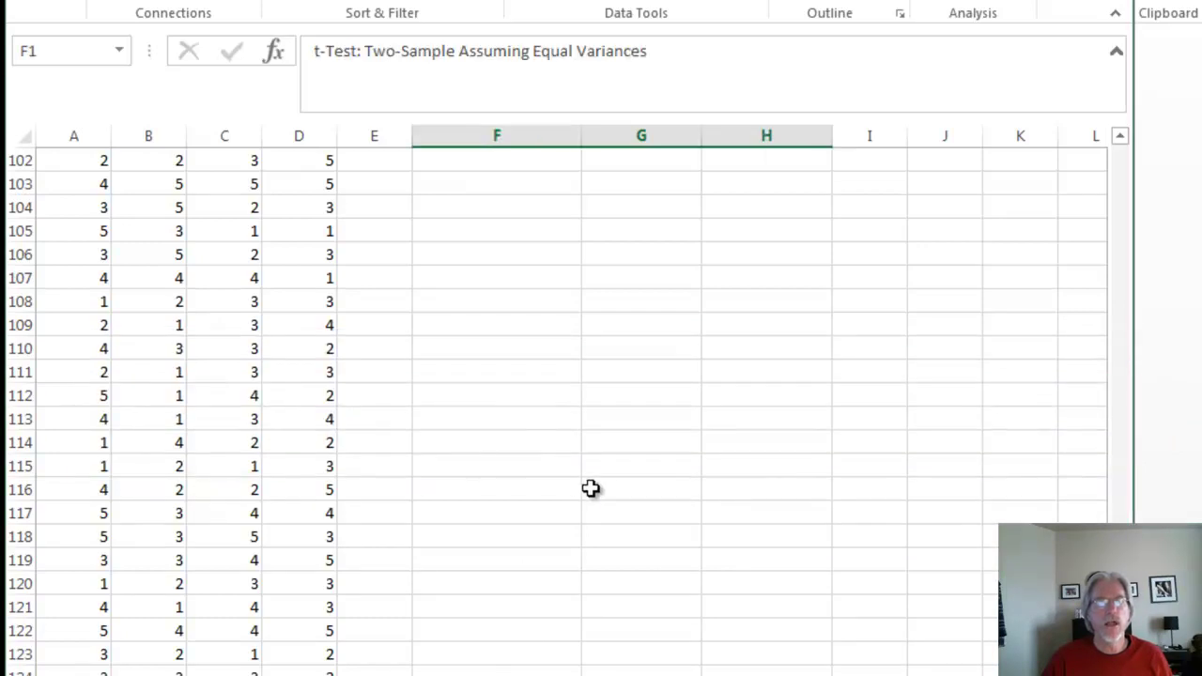
{"action": "scroll", "coordinate": [590, 488], "scroll_direction": "up", "scroll_amount": 20}
{"action": "scroll", "coordinate": [515, 293], "scroll_direction": "down", "scroll_amount": 1}
{"action": "scroll", "coordinate": [494, 215], "scroll_direction": "up", "scroll_amount": 1}
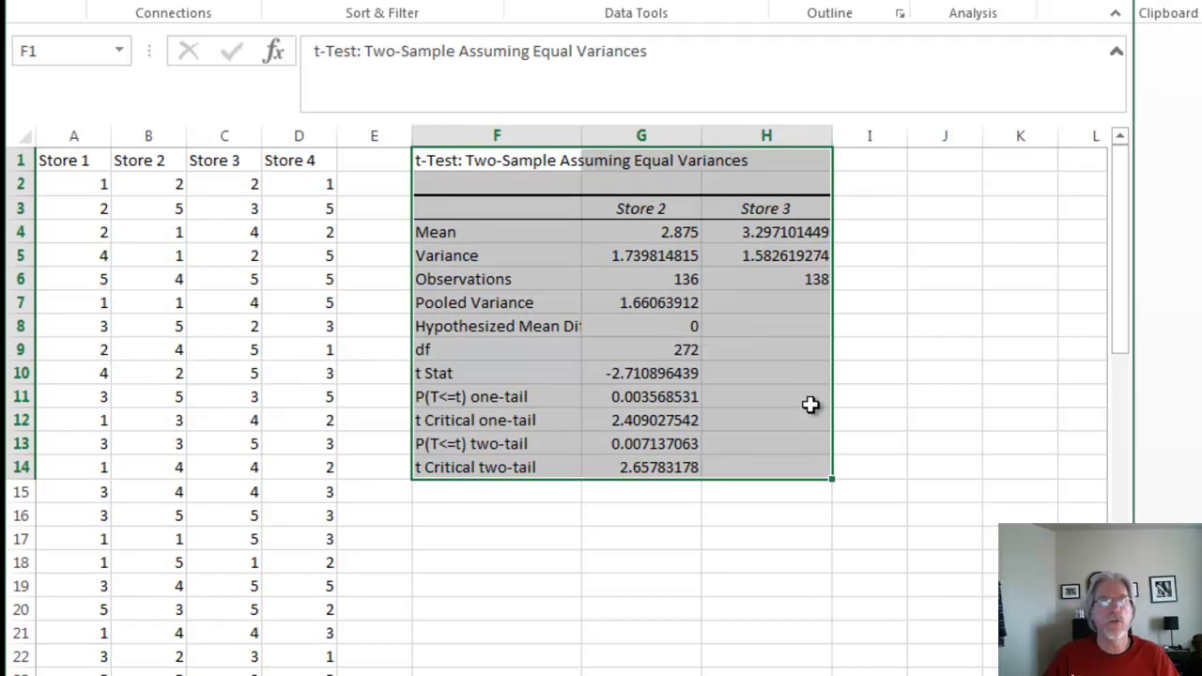
Step: Review the Store 2 mean 2.875, the Store 3 mean and the two-tail p-value in G13
{"action": "left_click", "coordinate": [579, 157]}
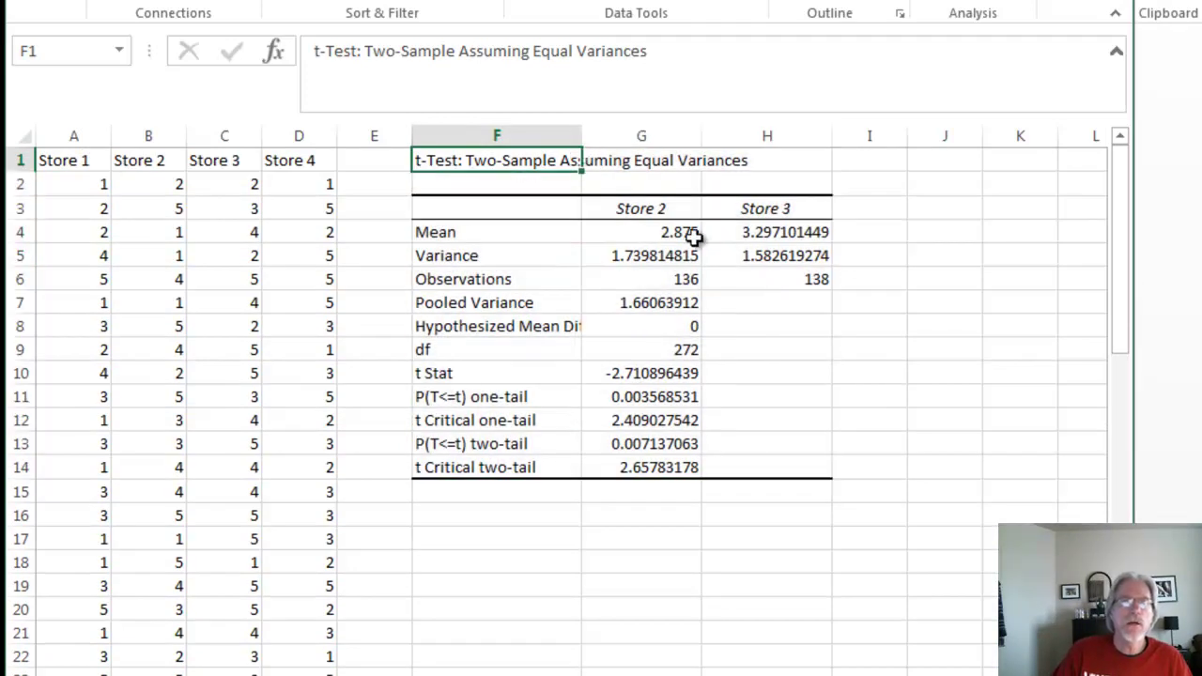
{"action": "left_click", "coordinate": [678, 233]}
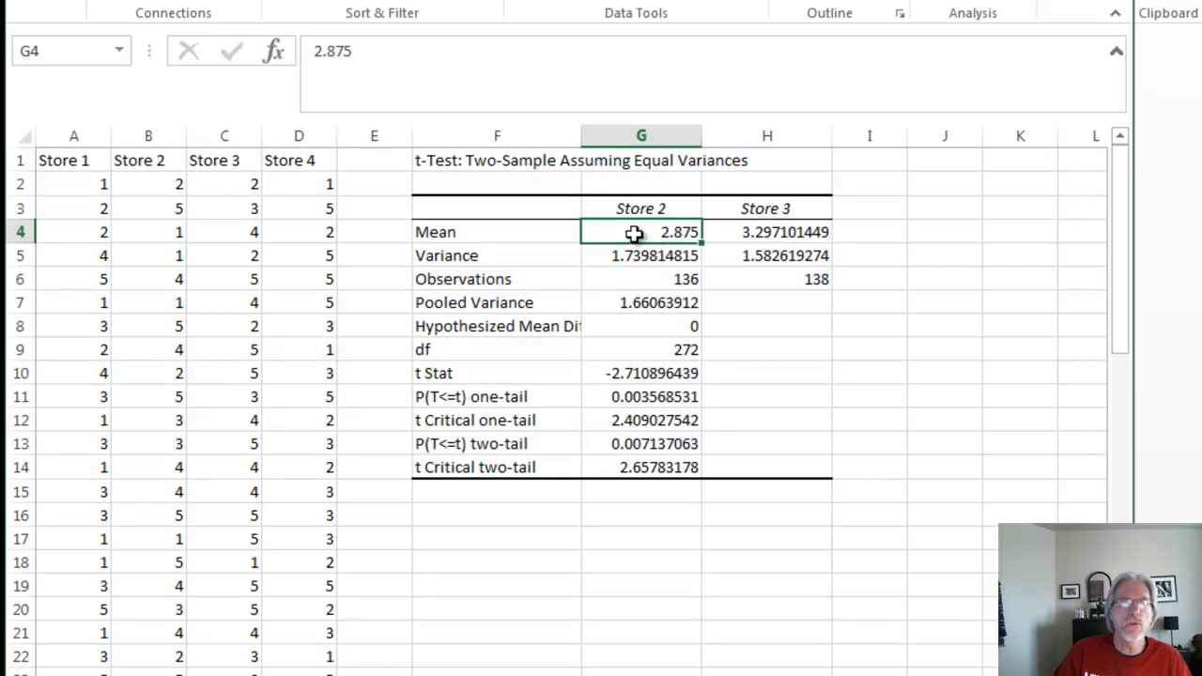
{"action": "left_click", "coordinate": [770, 236]}
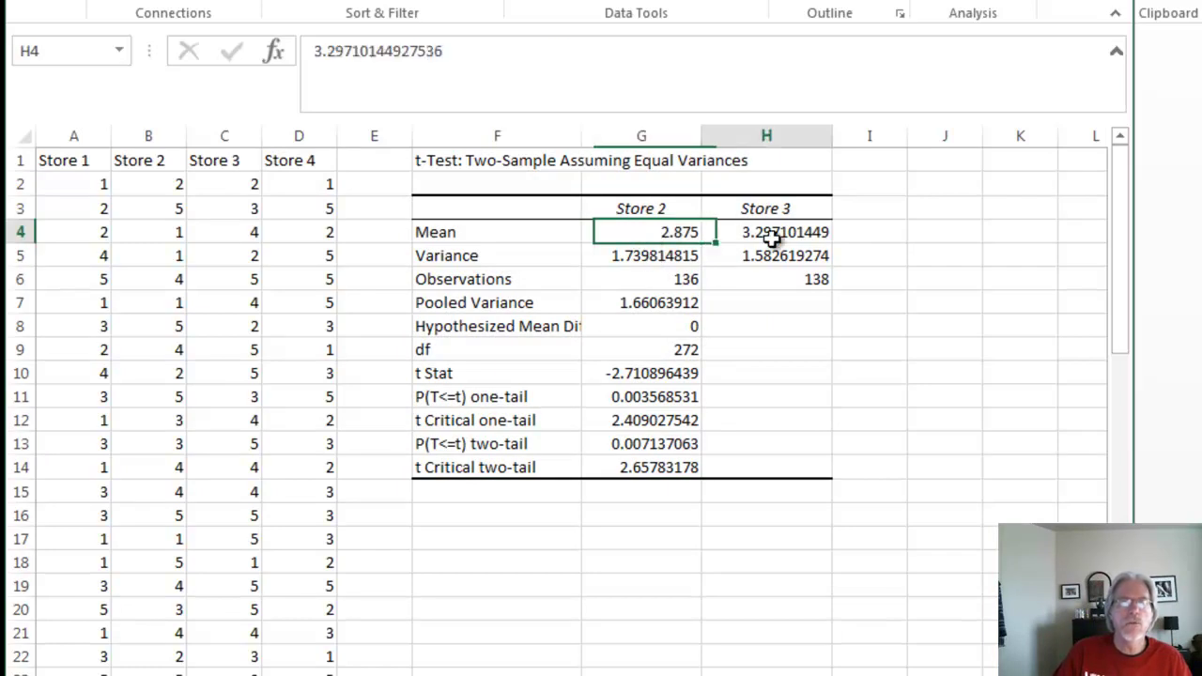
{"action": "left_click", "coordinate": [679, 234]}
{"action": "left_click", "coordinate": [759, 230]}
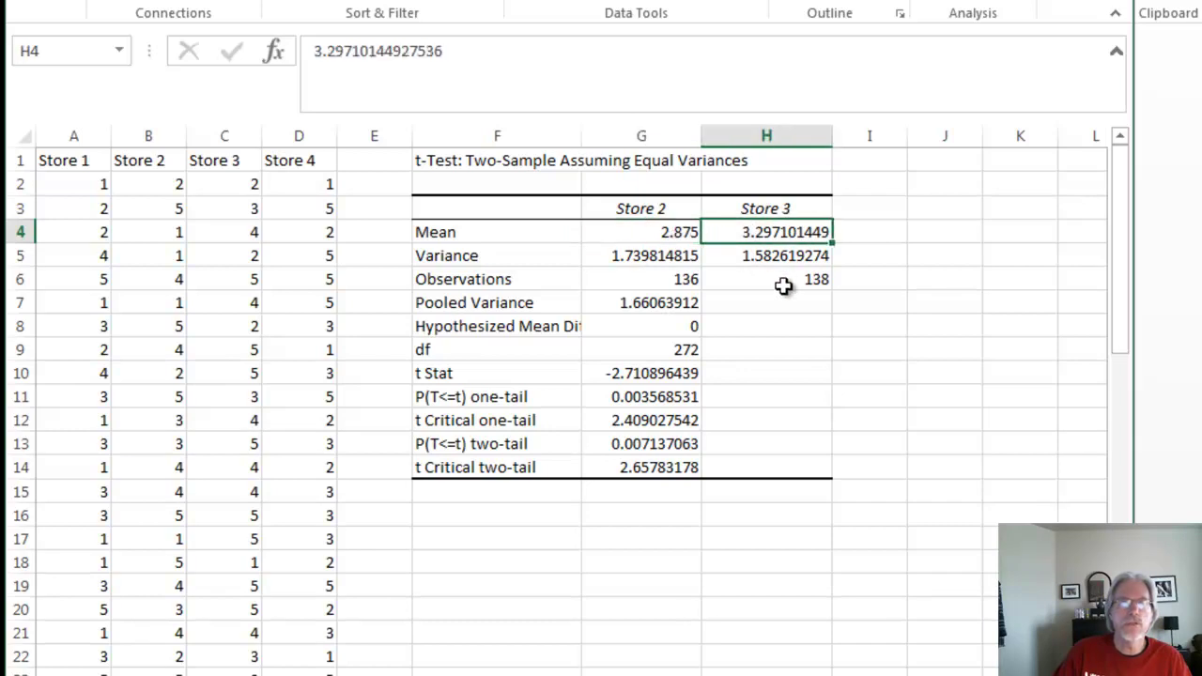
{"action": "left_click", "coordinate": [625, 449]}
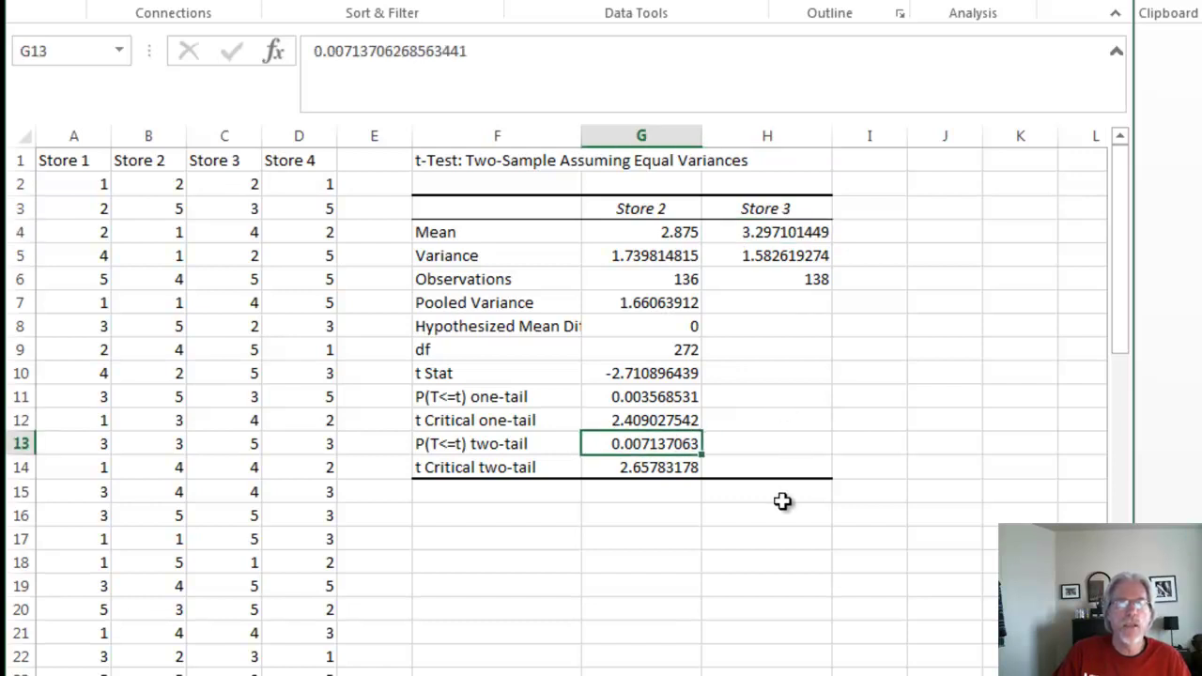
Step: Enter alpha 0.00833 in G19 and compare it with the two-tail p-value in G13
{"action": "left_click", "coordinate": [665, 596]}
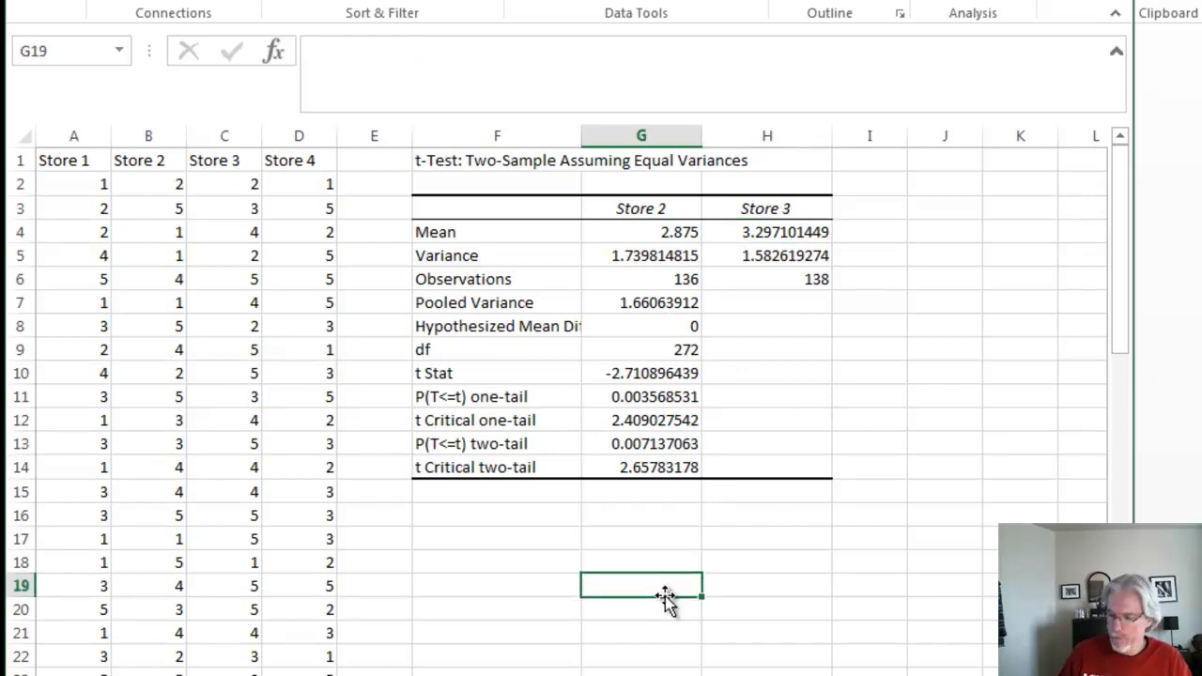
{"action": "type", "text": ".0"}
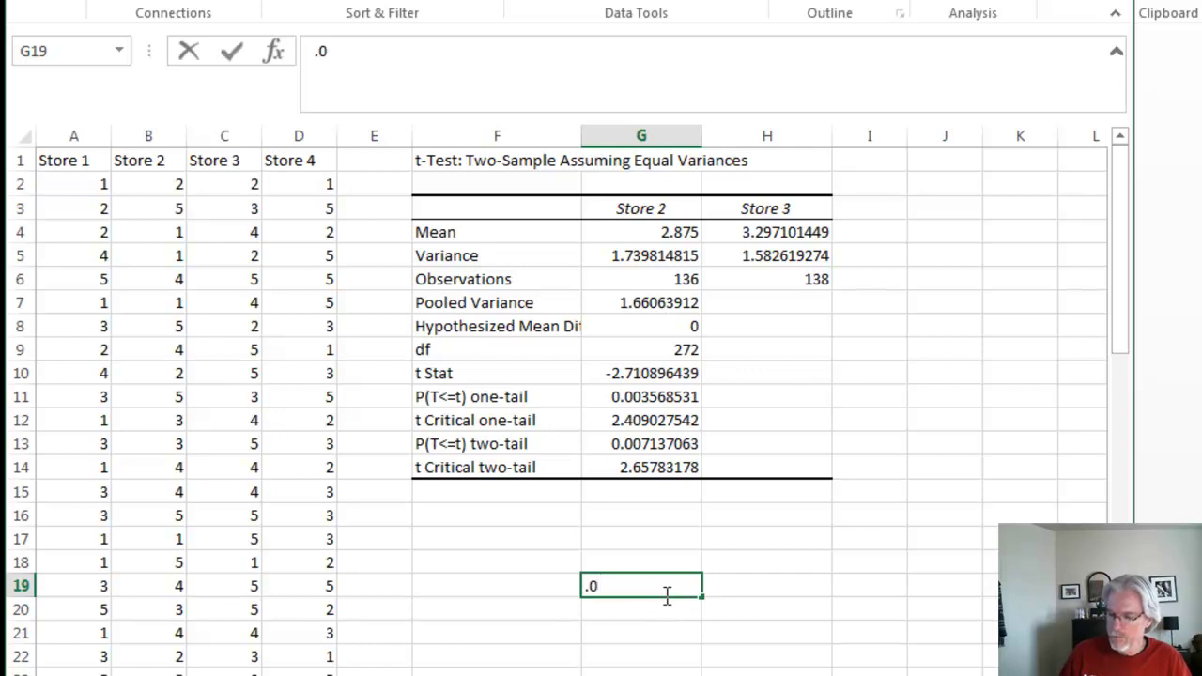
{"action": "type", "text": "0833"}
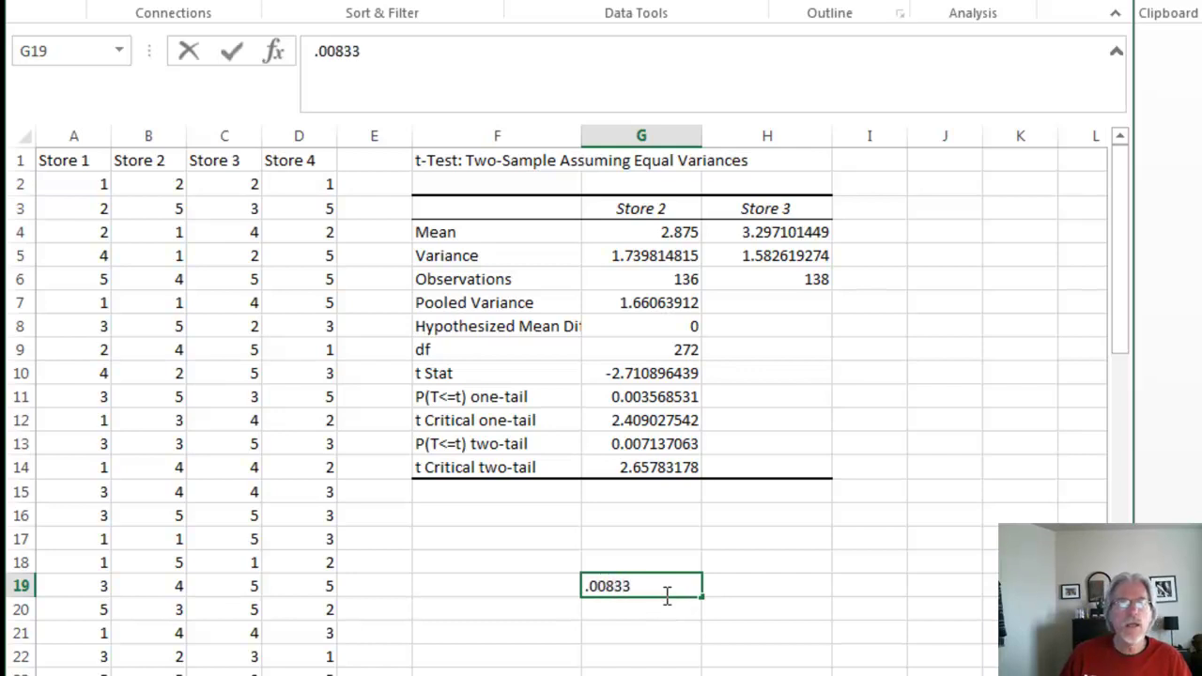
{"action": "key", "text": "Return"}
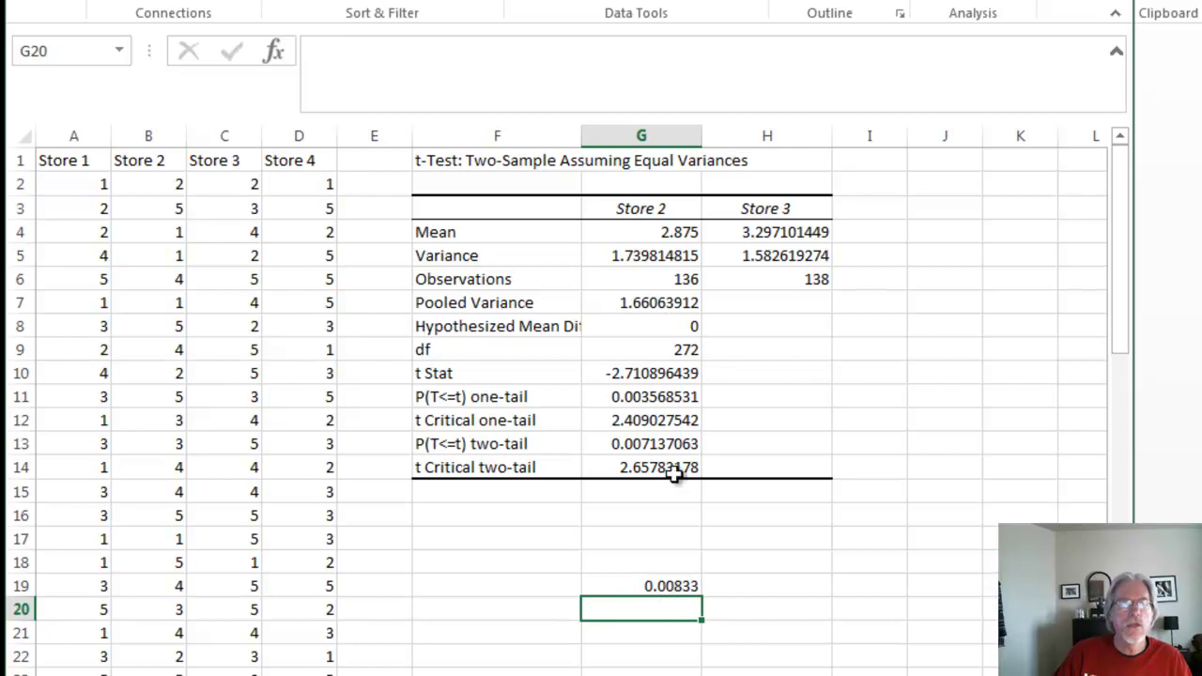
{"action": "left_click", "coordinate": [631, 444]}
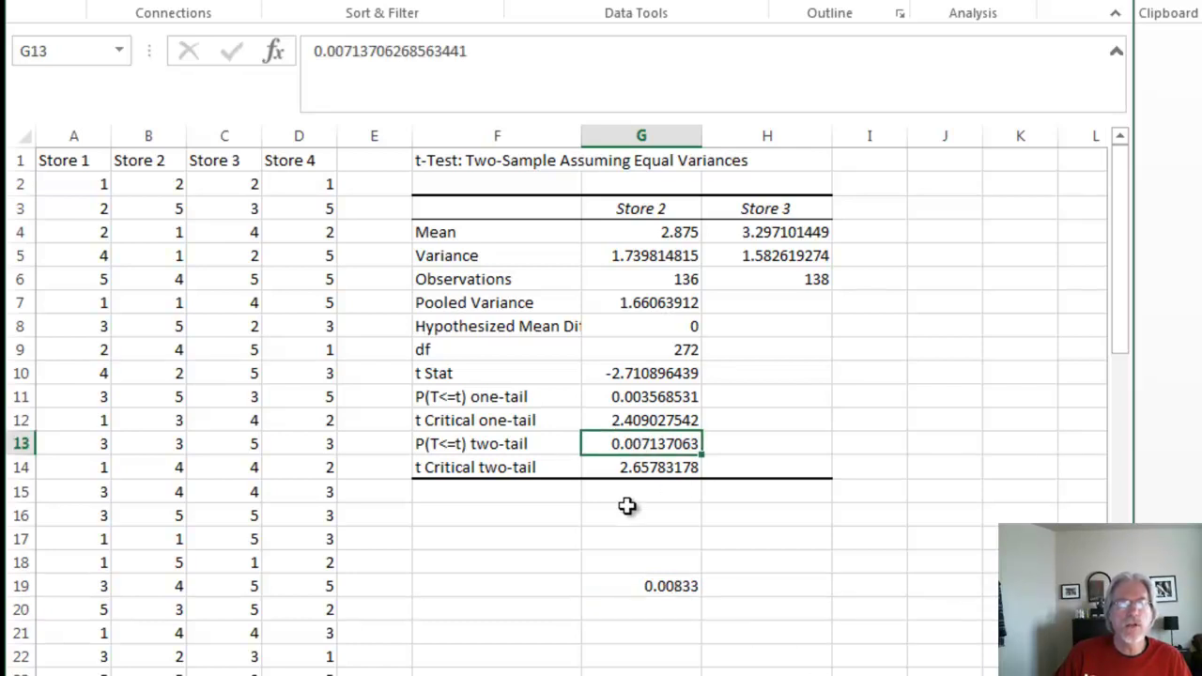
{"action": "left_click", "coordinate": [662, 586]}
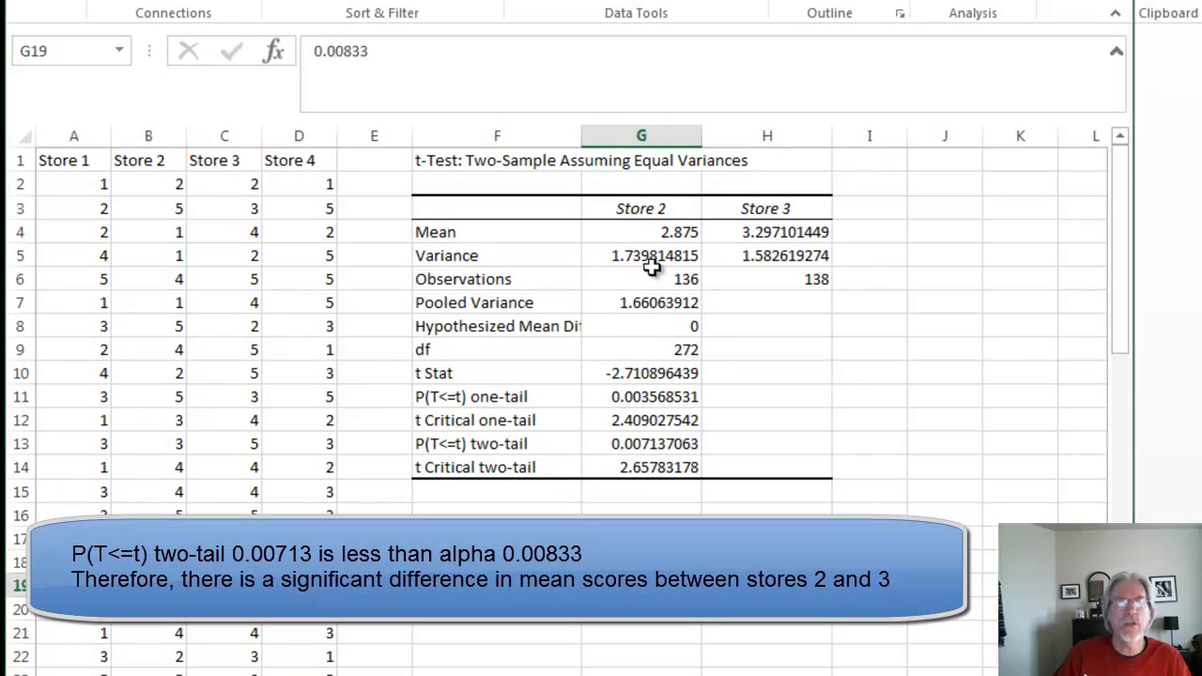
{"action": "left_click", "coordinate": [651, 216]}
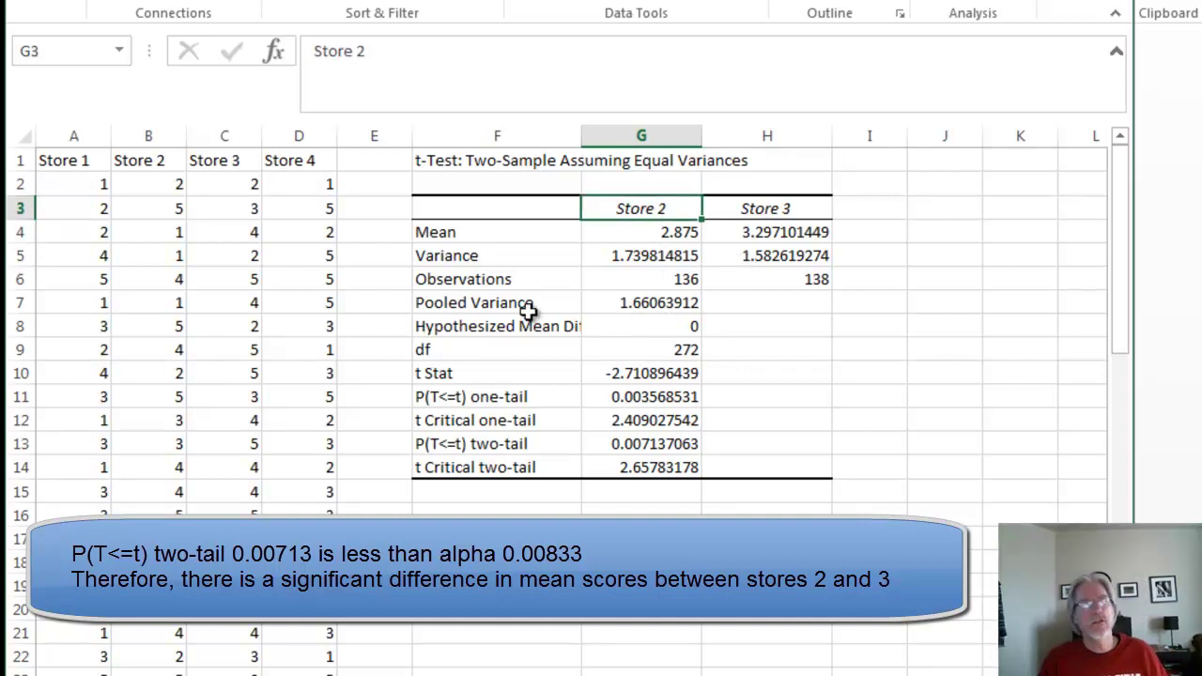
{"action": "left_click", "coordinate": [85, 161]}
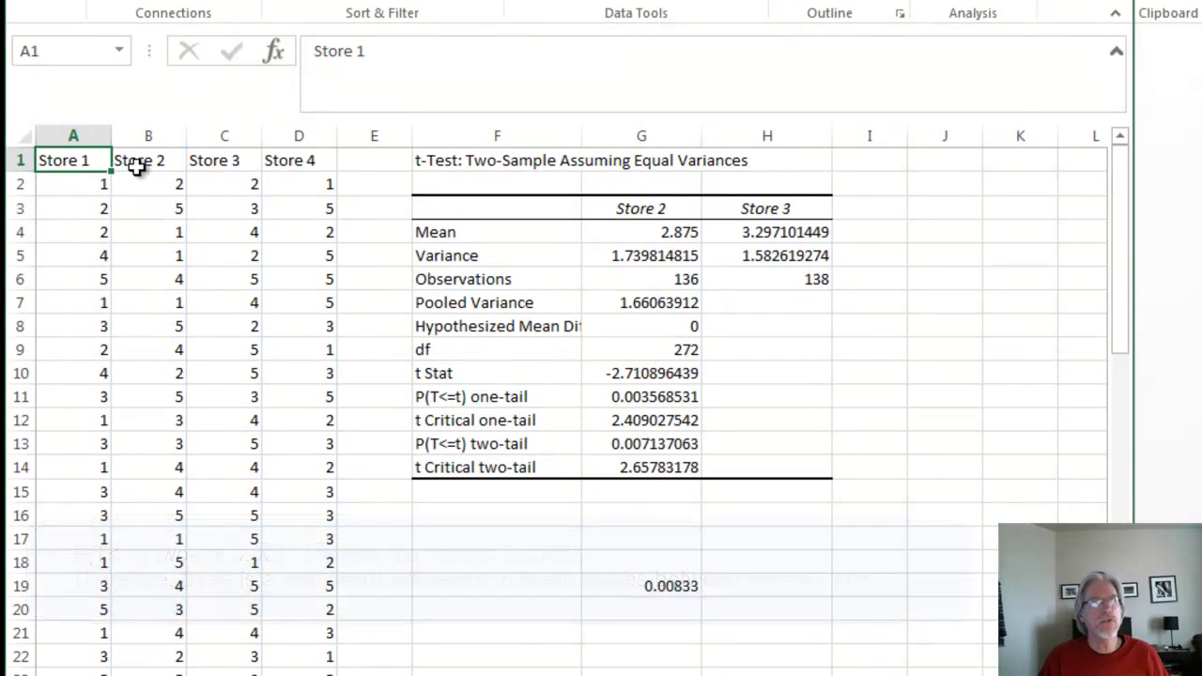
{"action": "left_click", "coordinate": [148, 163]}
{"action": "left_click", "coordinate": [221, 162]}
{"action": "left_click", "coordinate": [303, 167]}
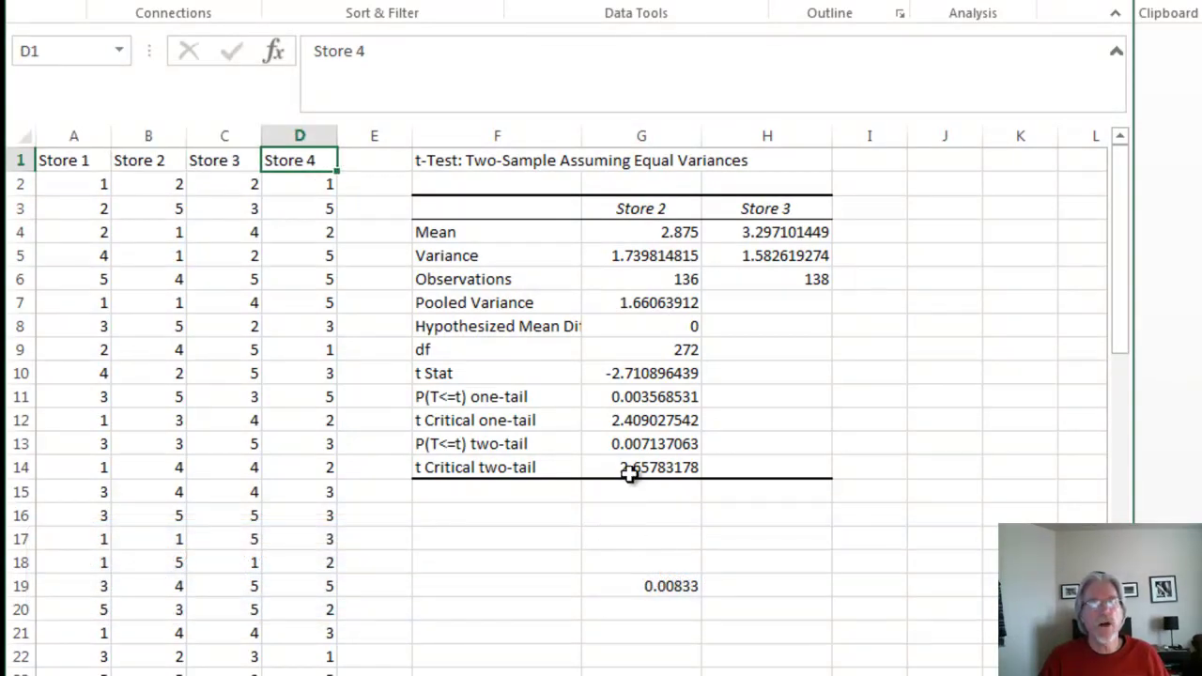
{"action": "left_click", "coordinate": [627, 444]}
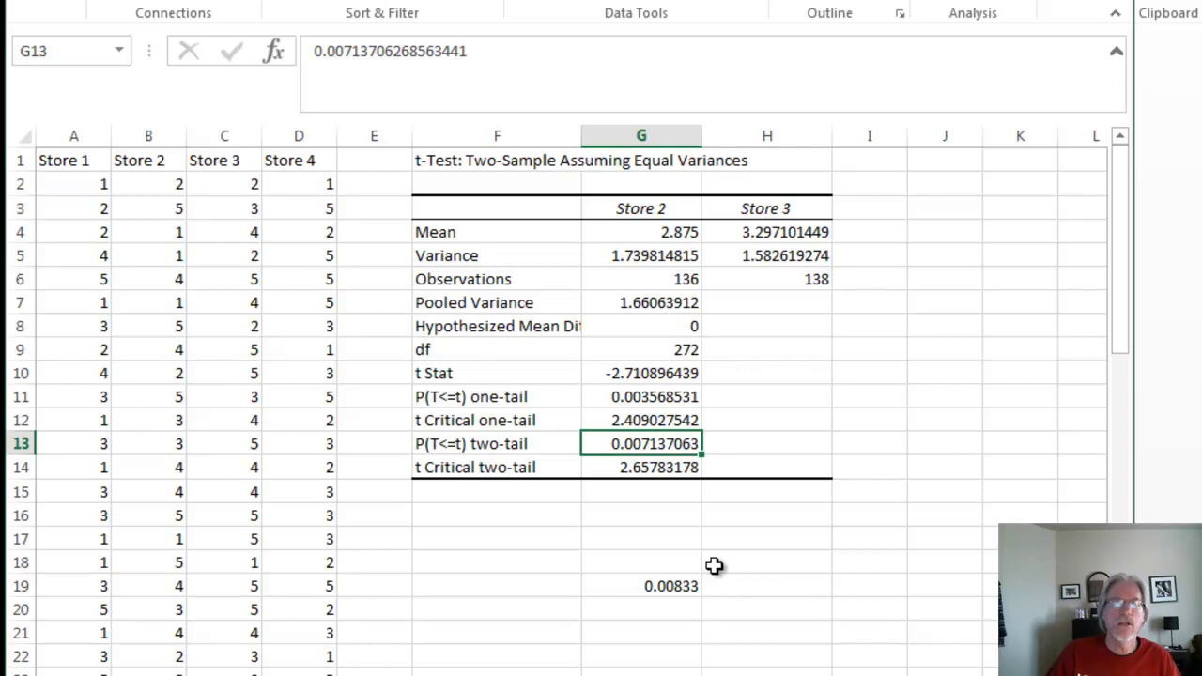
{"action": "left_click", "coordinate": [666, 588]}
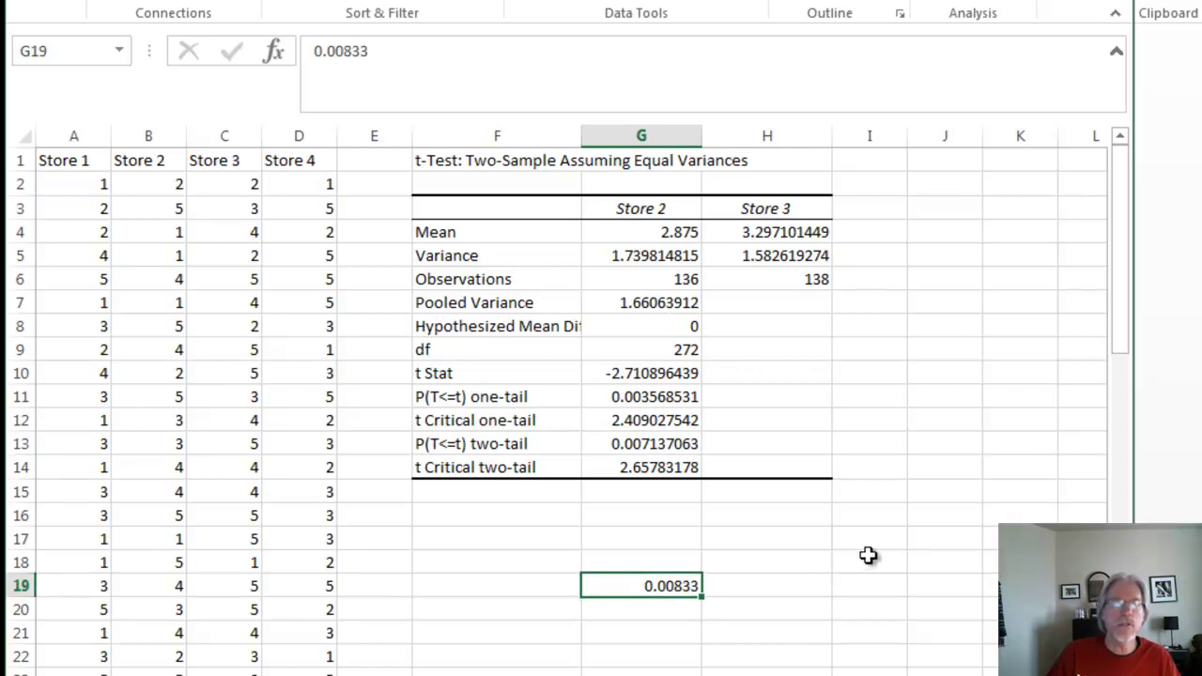